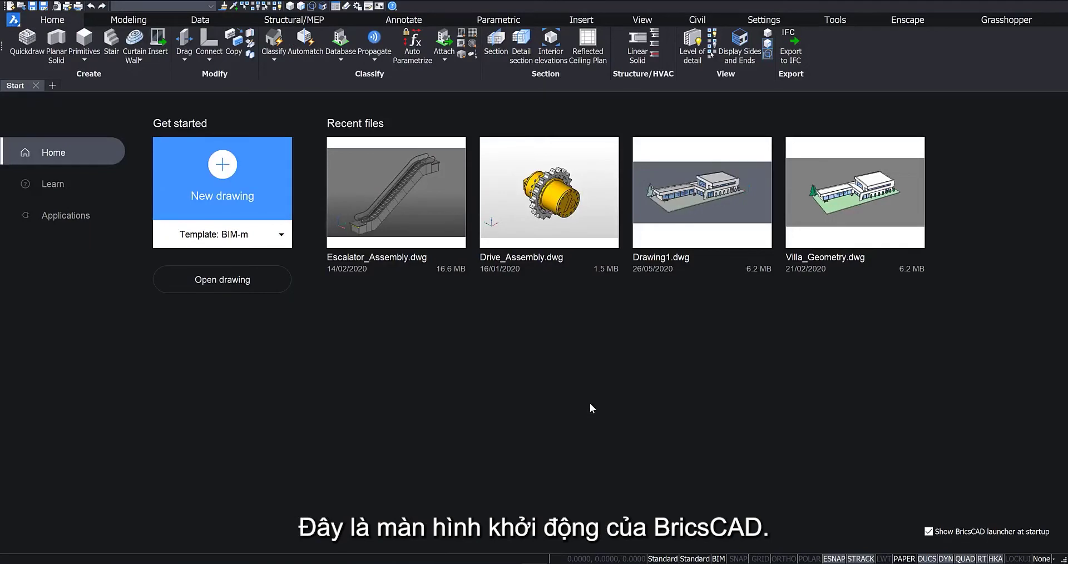
- Check the workspace list, keeping BIM, and browse the drawing template list without changing it
left_click(720, 558)
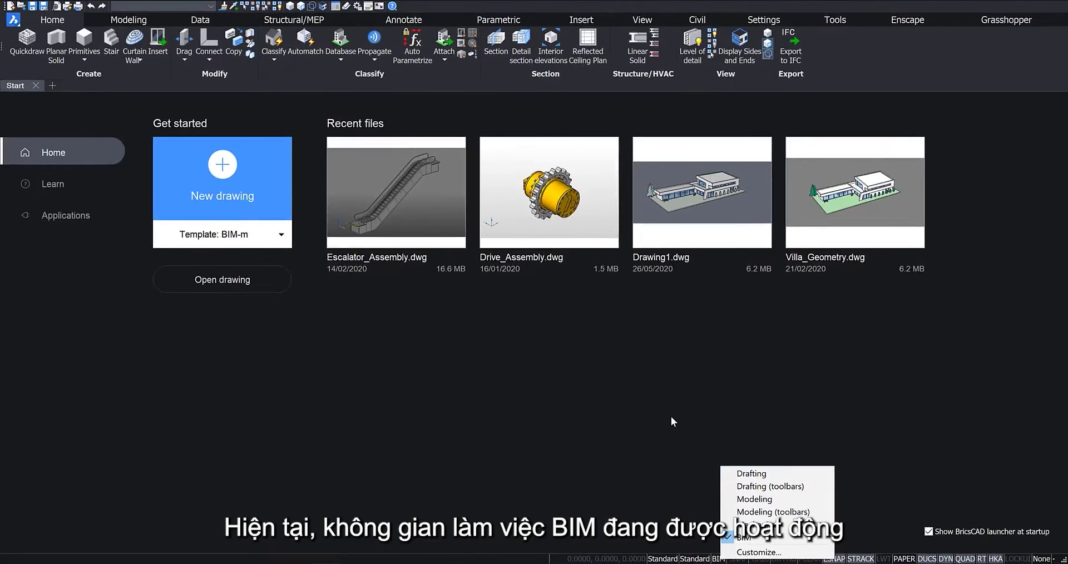
left_click(671, 416)
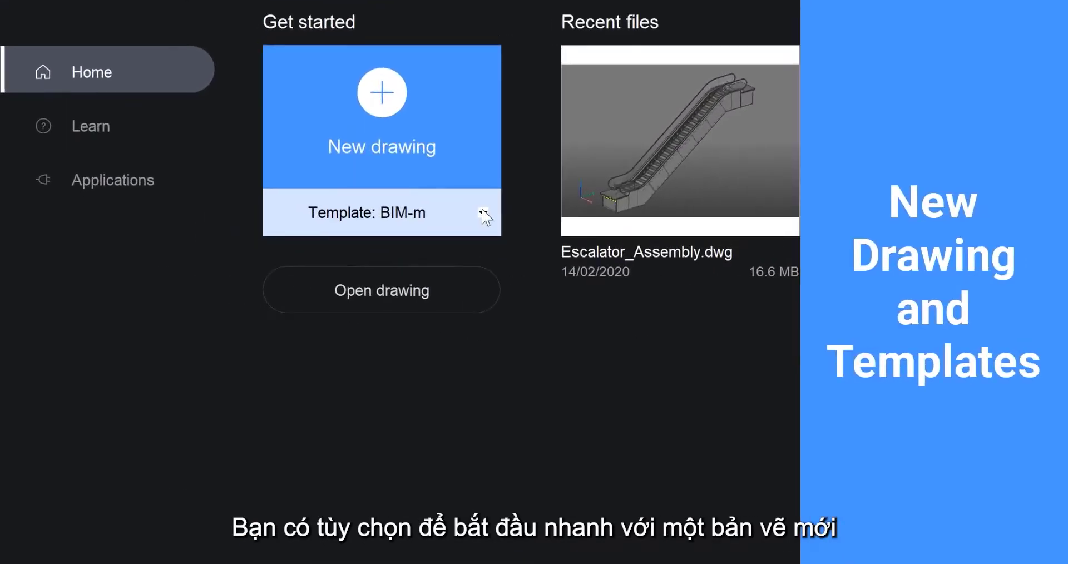
left_click(483, 212)
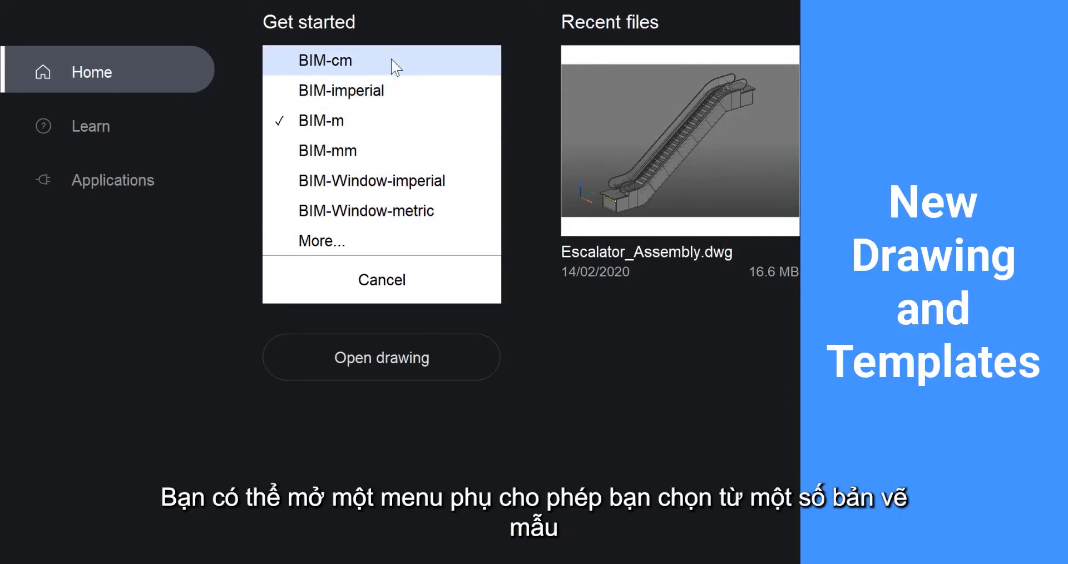
left_click(397, 241)
left_click_drag(518, 186, 519, 423)
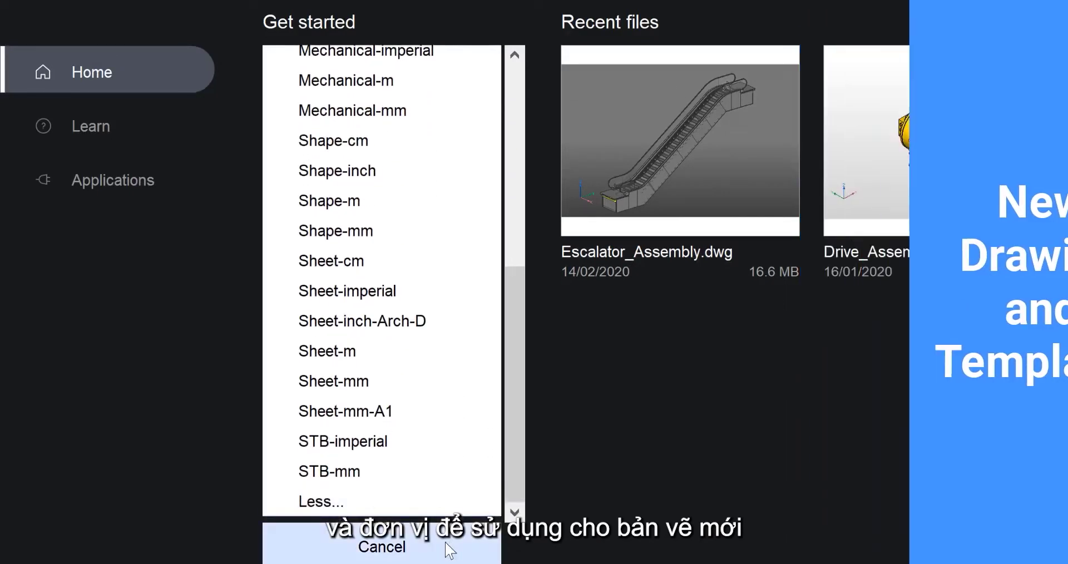
left_click(446, 551)
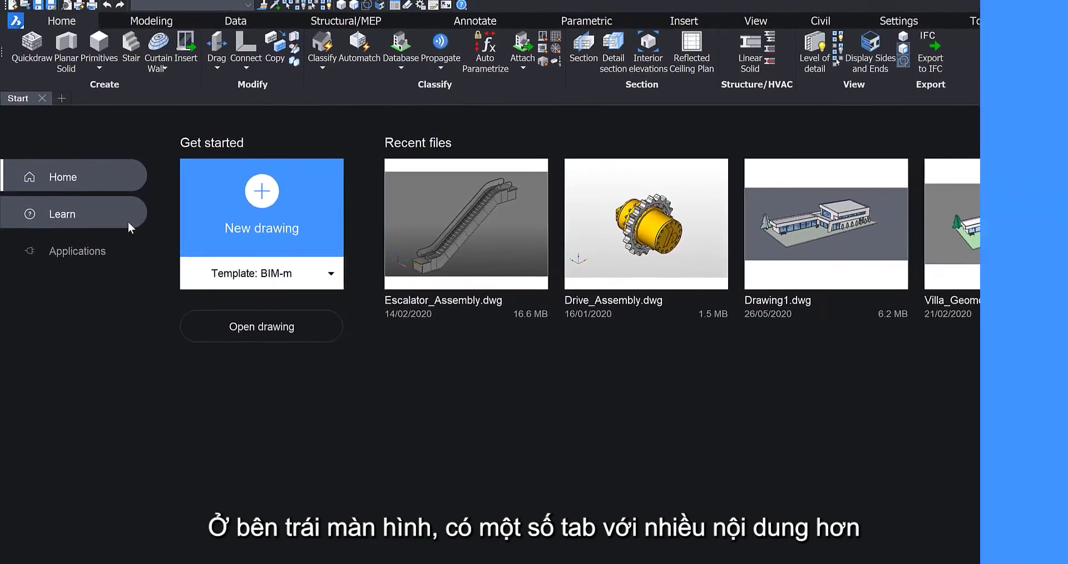
- Browse the tutorials, sample drawings and third-party applications pages, then return to the Home start page
left_click(183, 142)
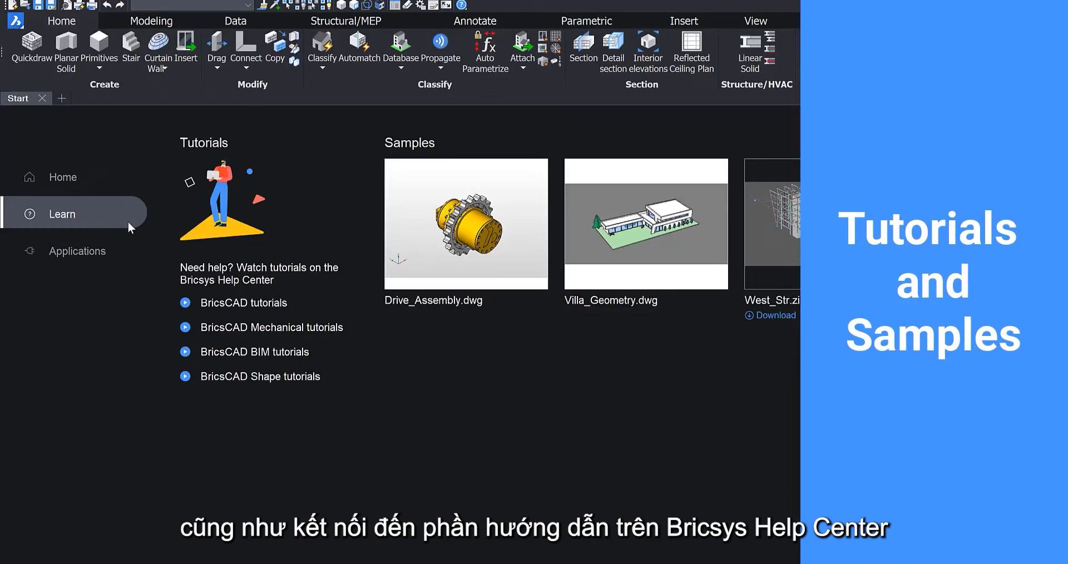
left_click(128, 254)
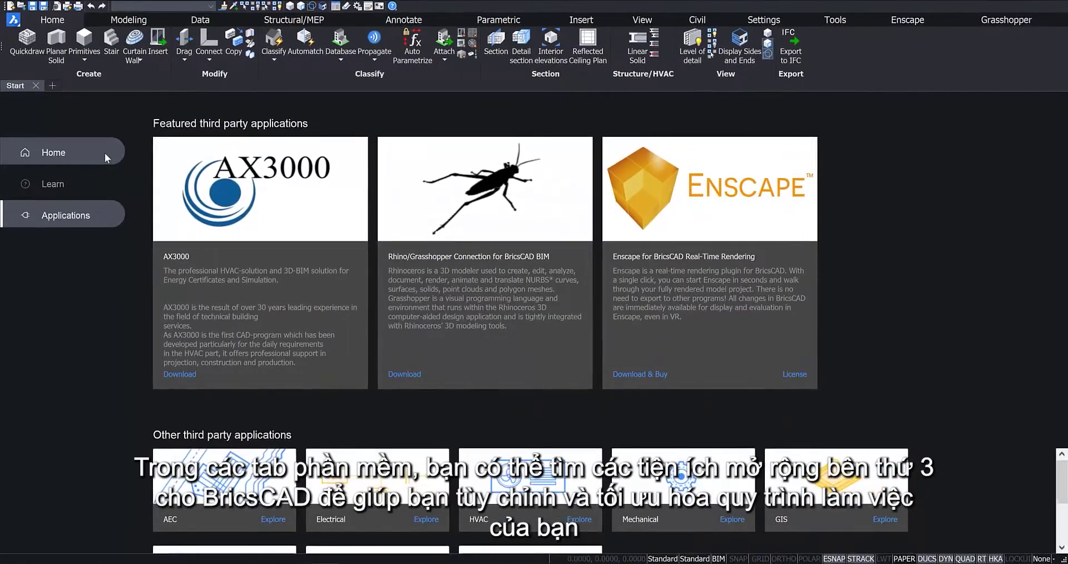
left_click(104, 152)
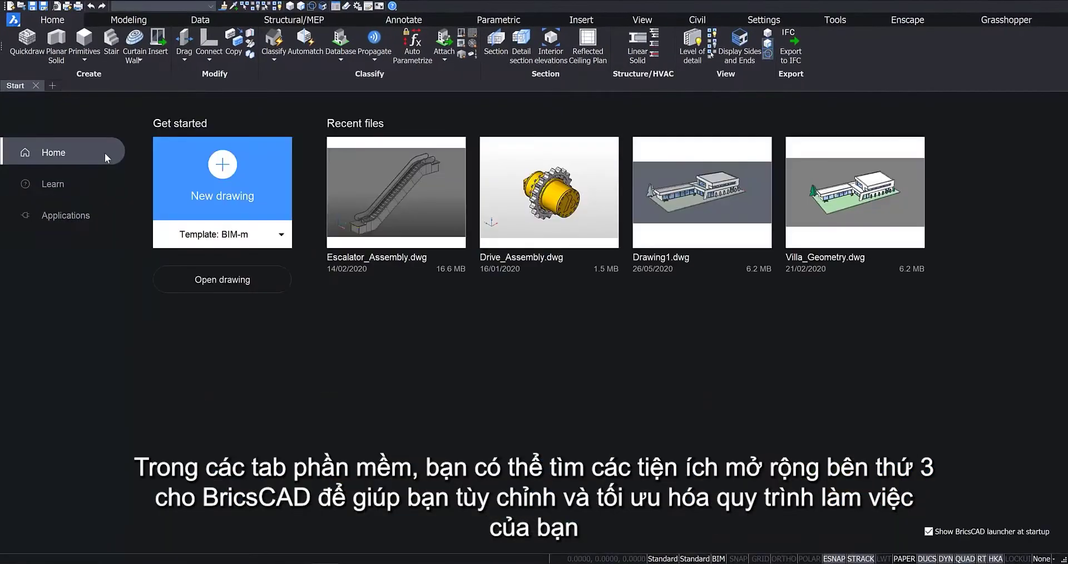
- Start the New Wizard from a template and scroll the template list to BIM-m.dwt
left_click(13, 20)
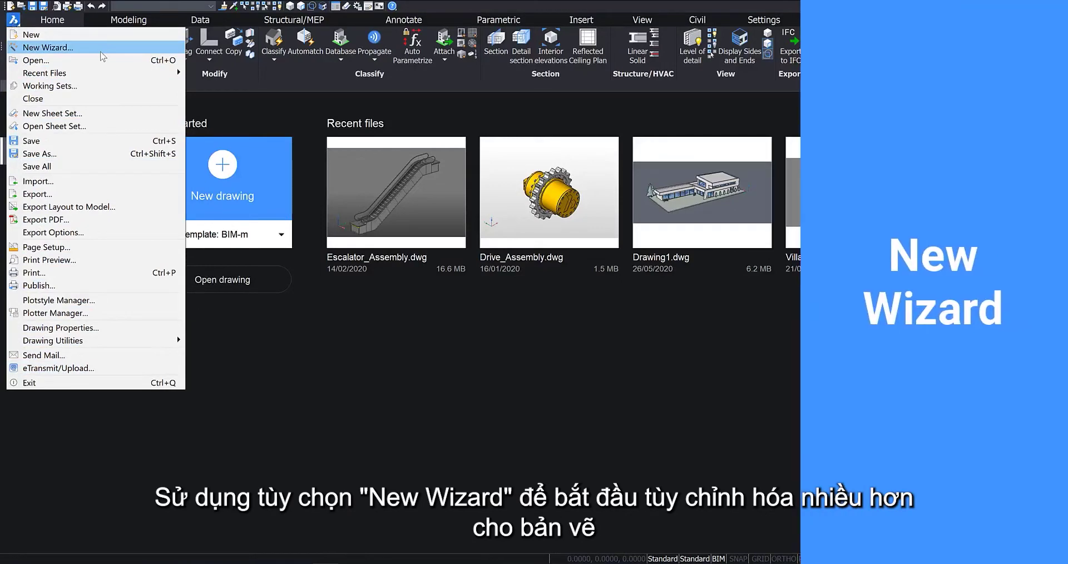
left_click(100, 50)
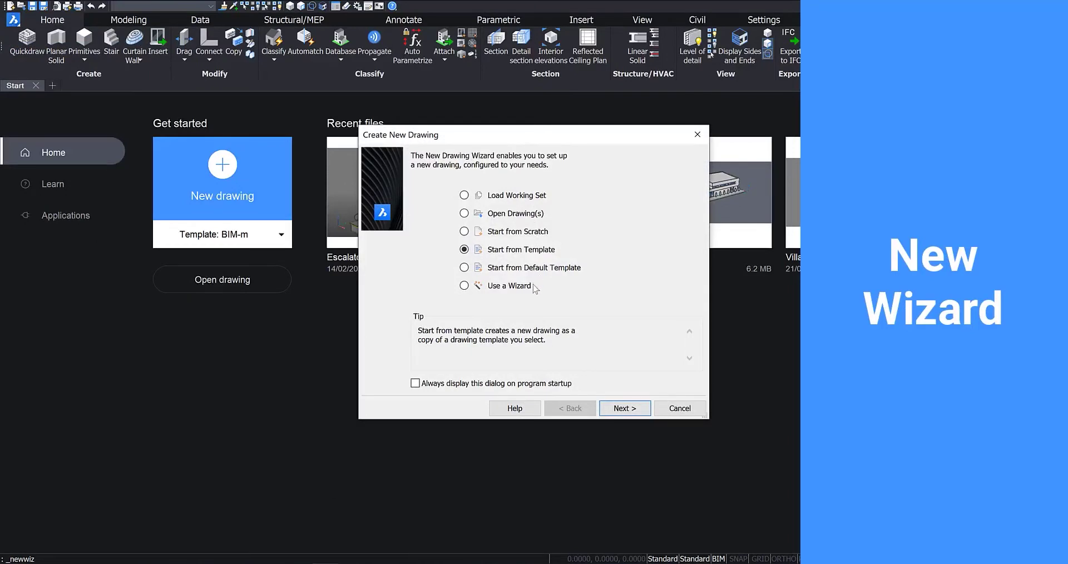
left_click(625, 408)
scroll(688, 209, "down", 4)
left_click_drag(689, 254, 683, 199)
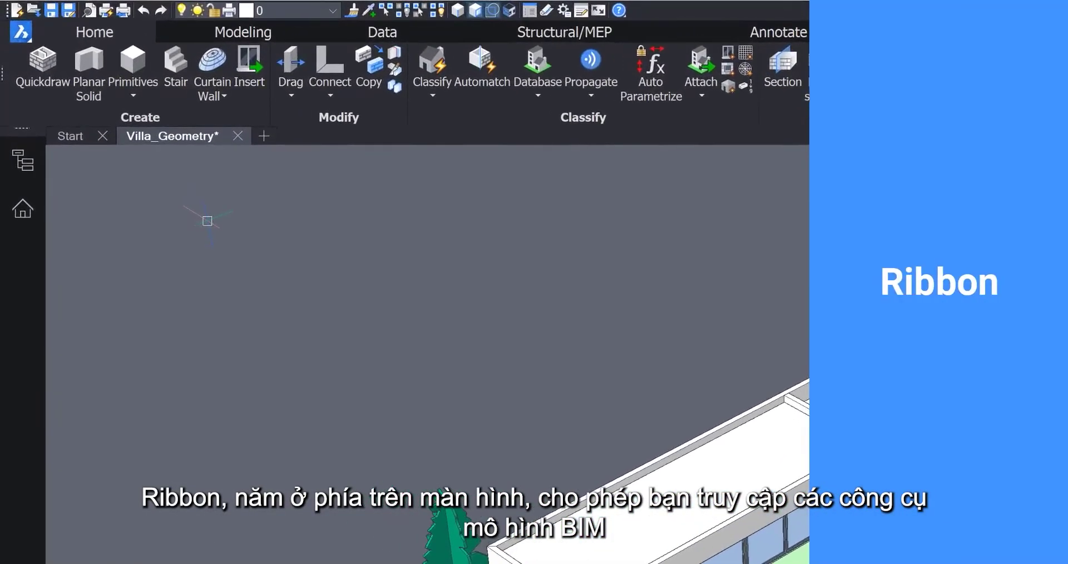
- Browse the Modeling, Data and Structural/MEP ribbon tabs, then return to Home
left_click(245, 38)
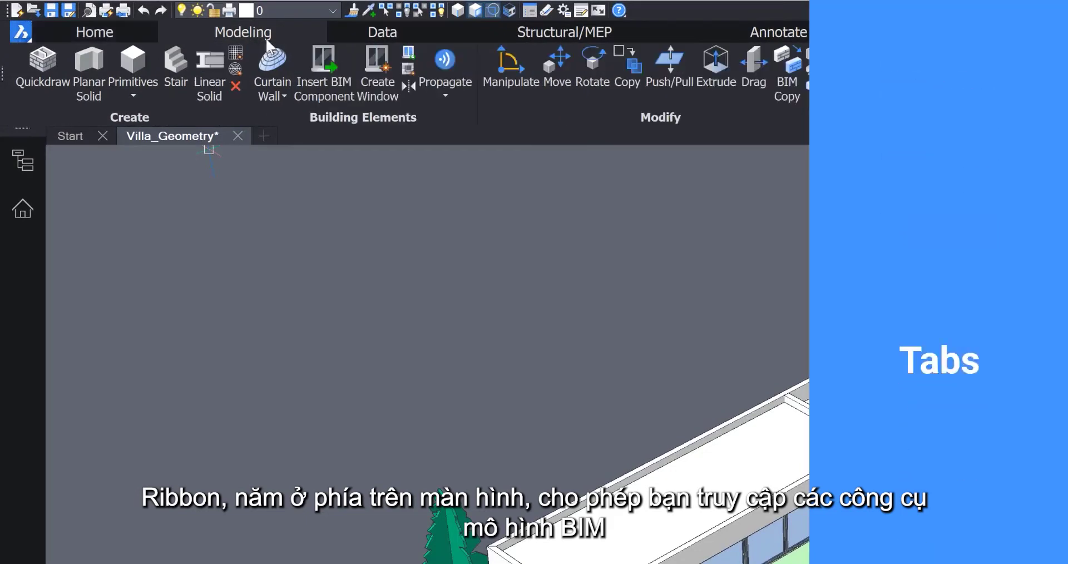
left_click(369, 32)
left_click(522, 28)
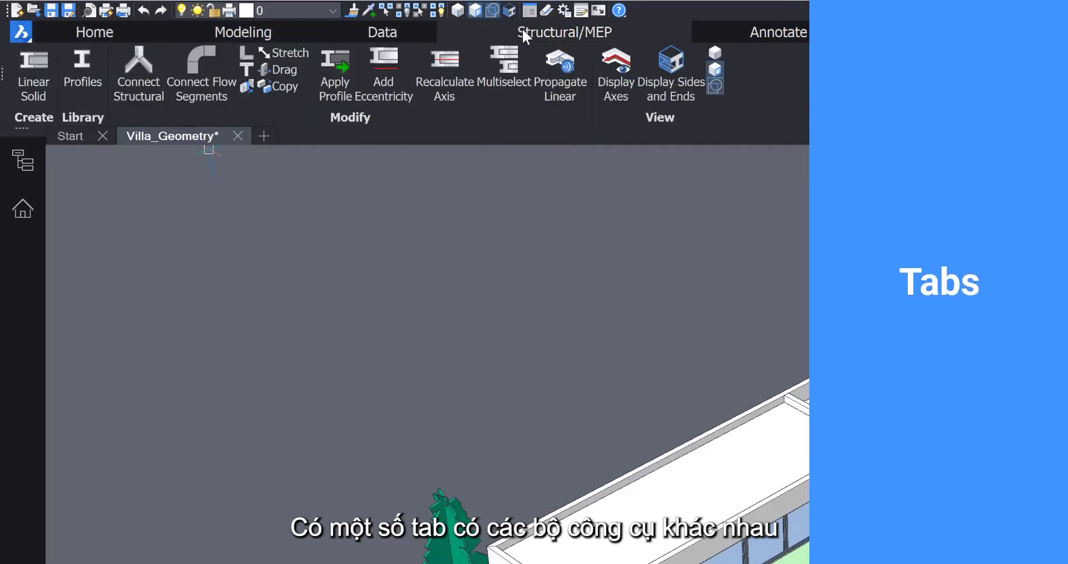
left_click(128, 36)
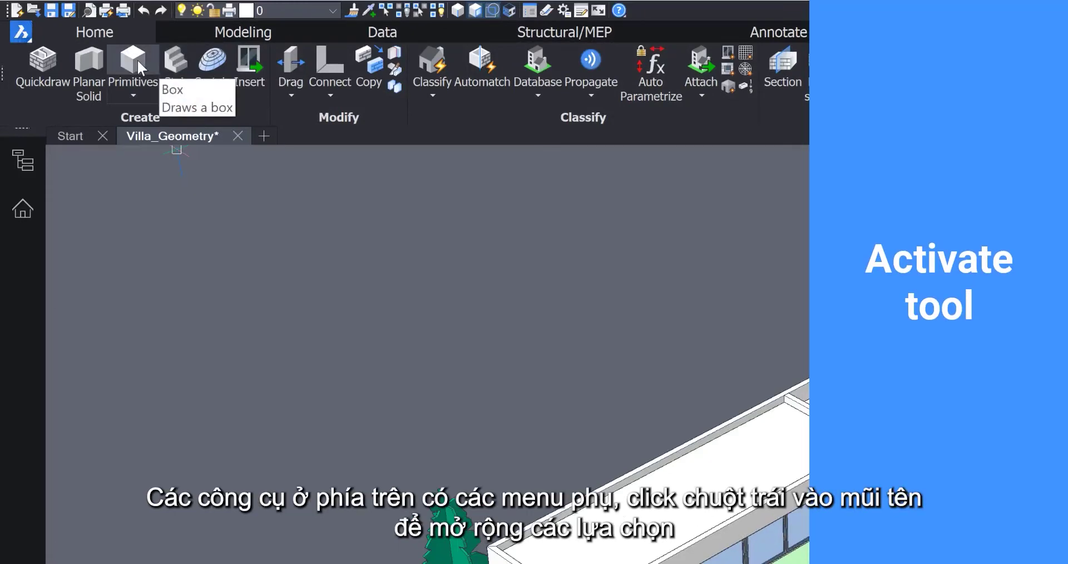
- Look through the Primitives dropdown, close it, and show the Curtain Wall options
left_click(142, 88)
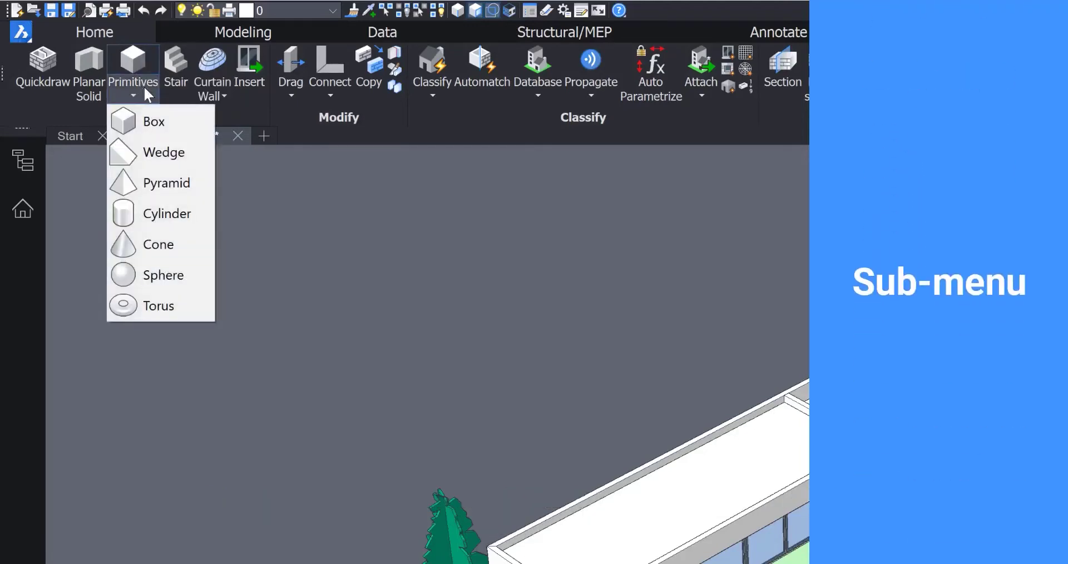
left_click(144, 86)
left_click(222, 94)
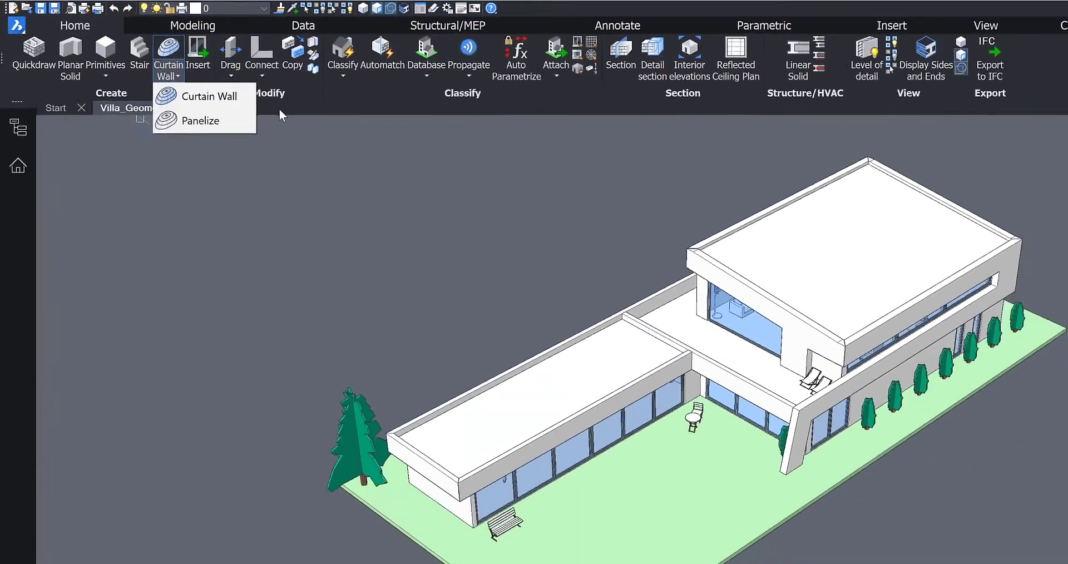
- Dismiss the curtain wall menu and view the villa from top, front, then top-back-left
key("Escape")
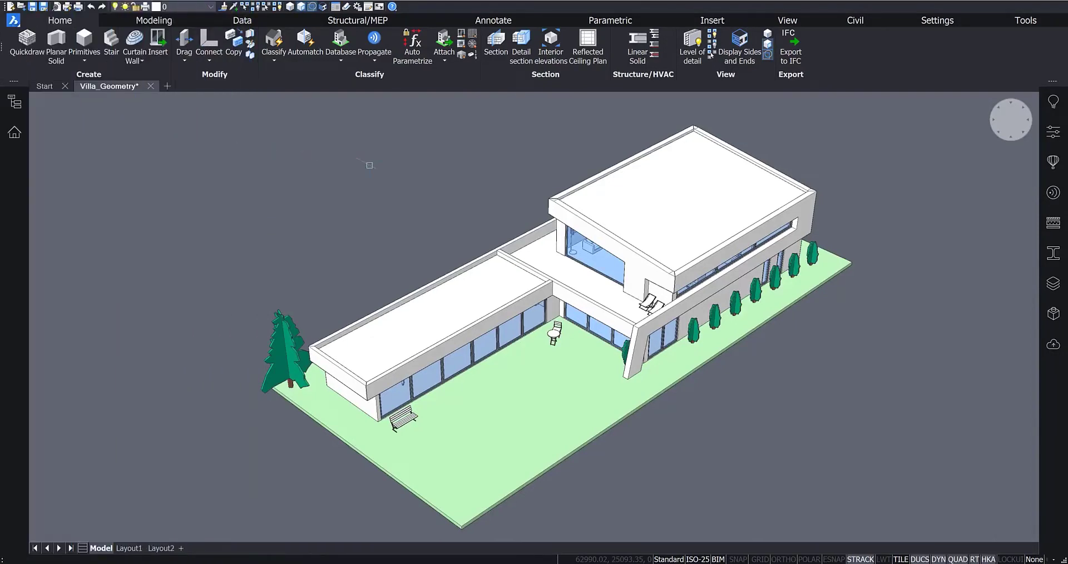
mouse_move(997, 136)
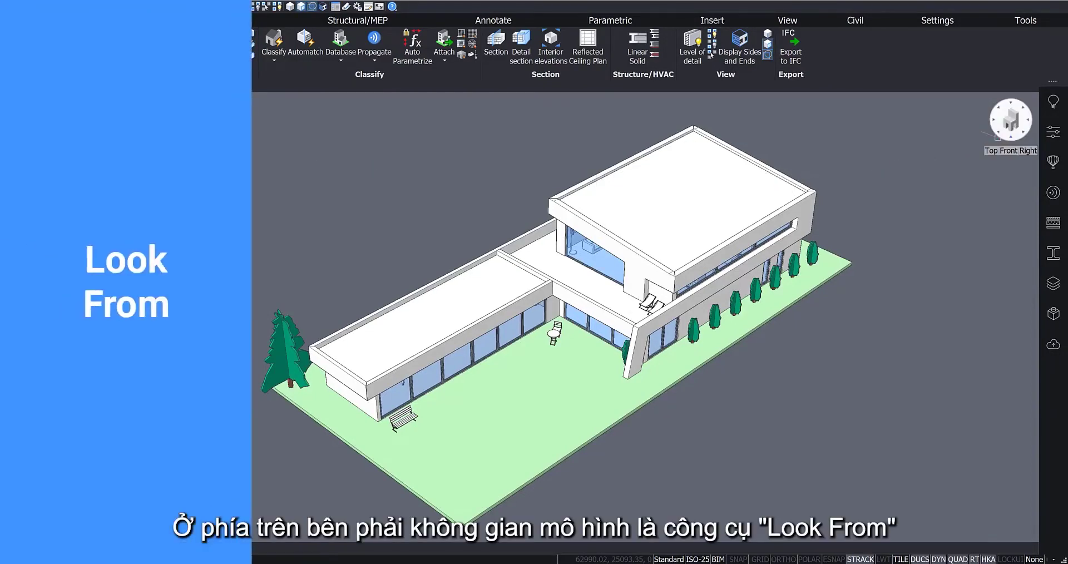
left_click(1011, 120)
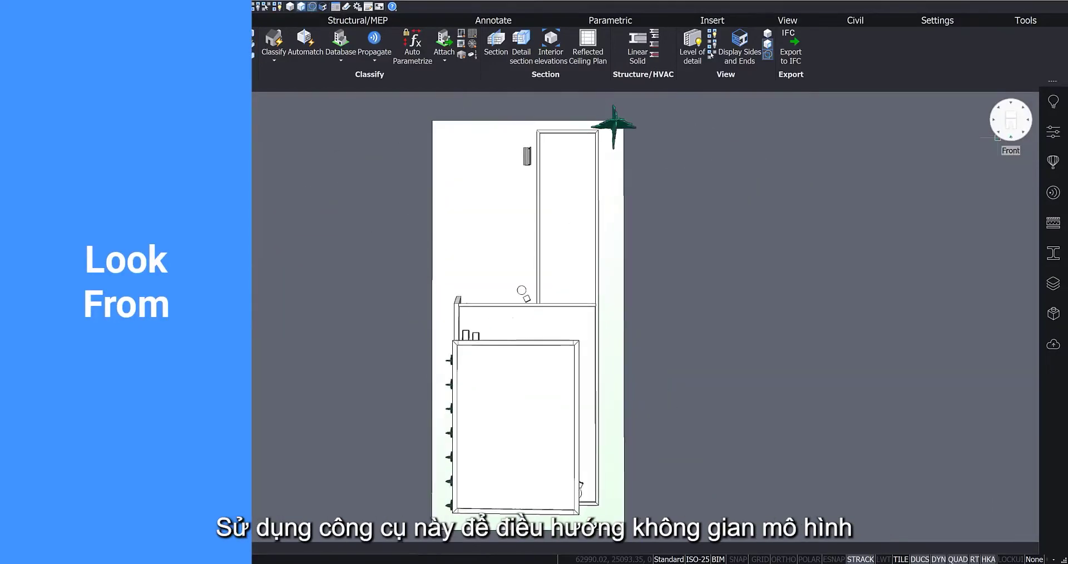
left_click(1011, 136)
left_click(999, 107)
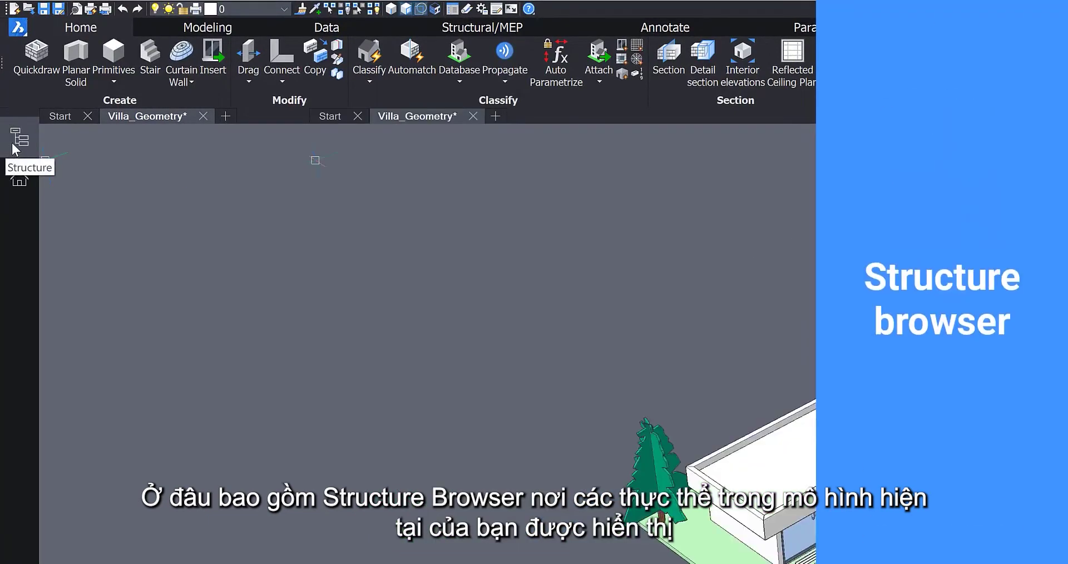
left_click(17, 139)
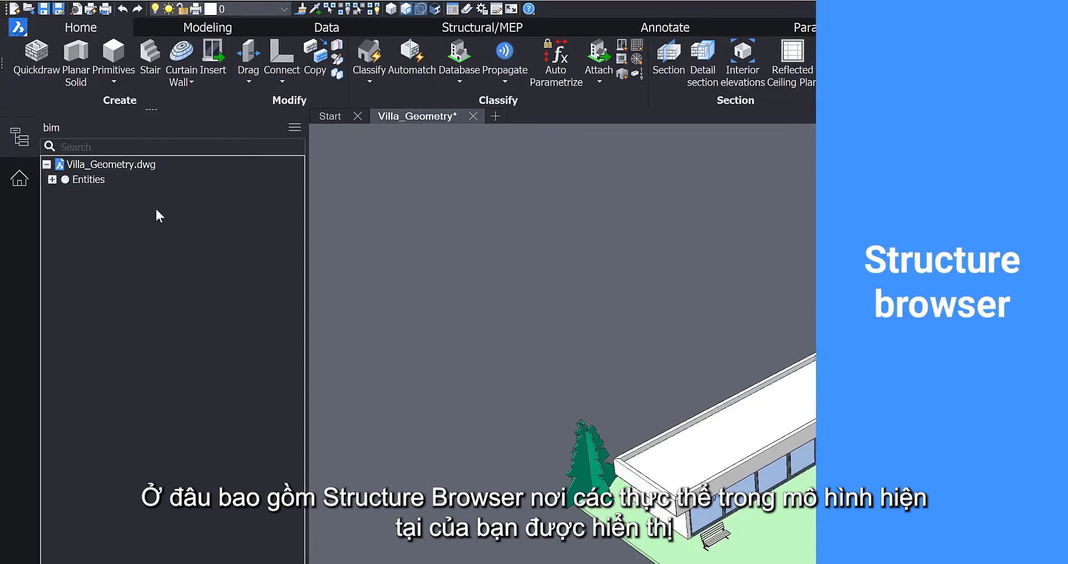
left_click(52, 179)
left_click(58, 194)
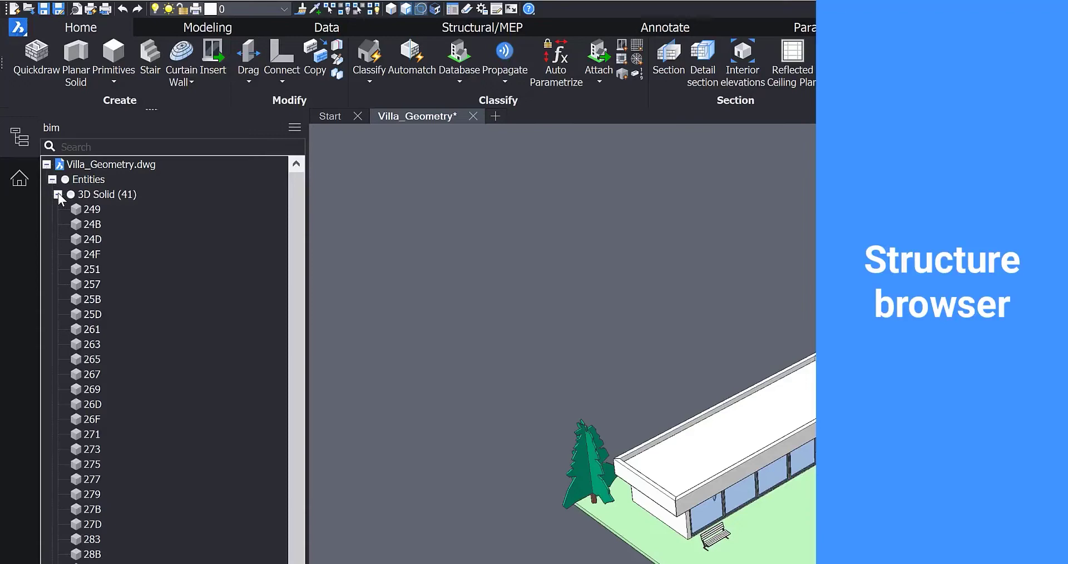
left_click(57, 194)
left_click(58, 209)
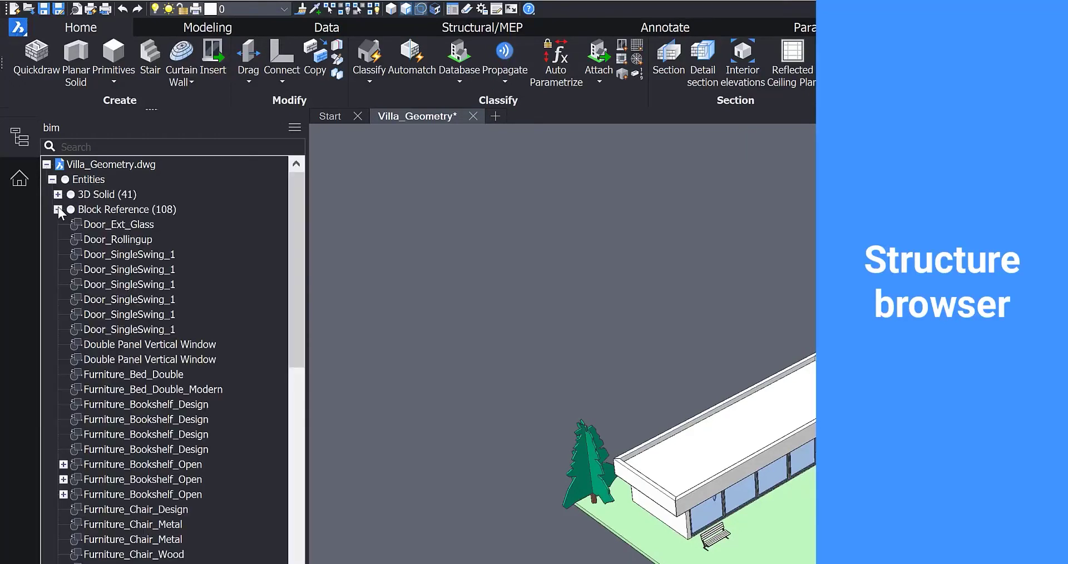
left_click(57, 209)
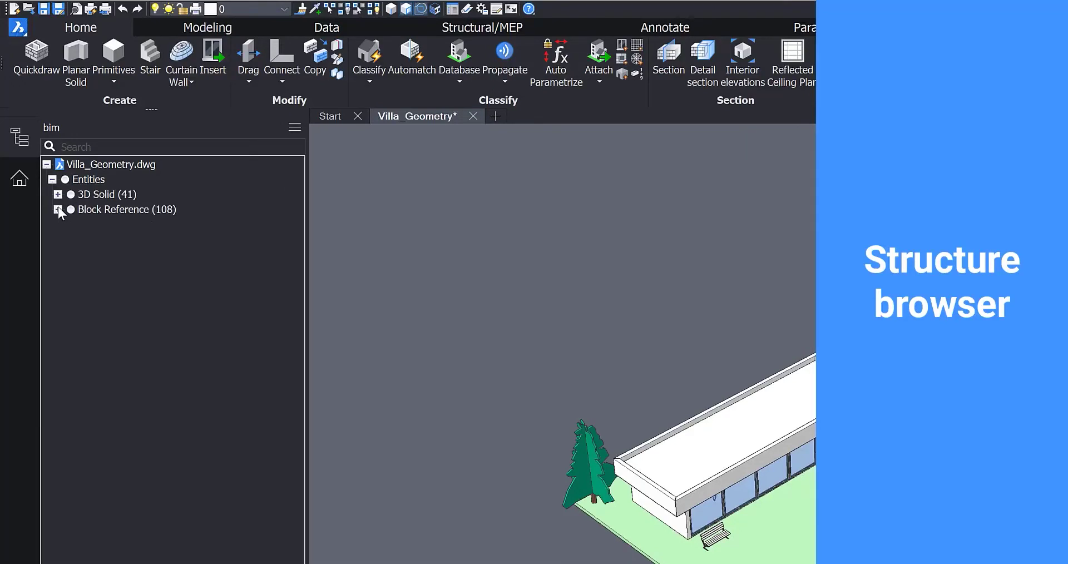
left_click(47, 164)
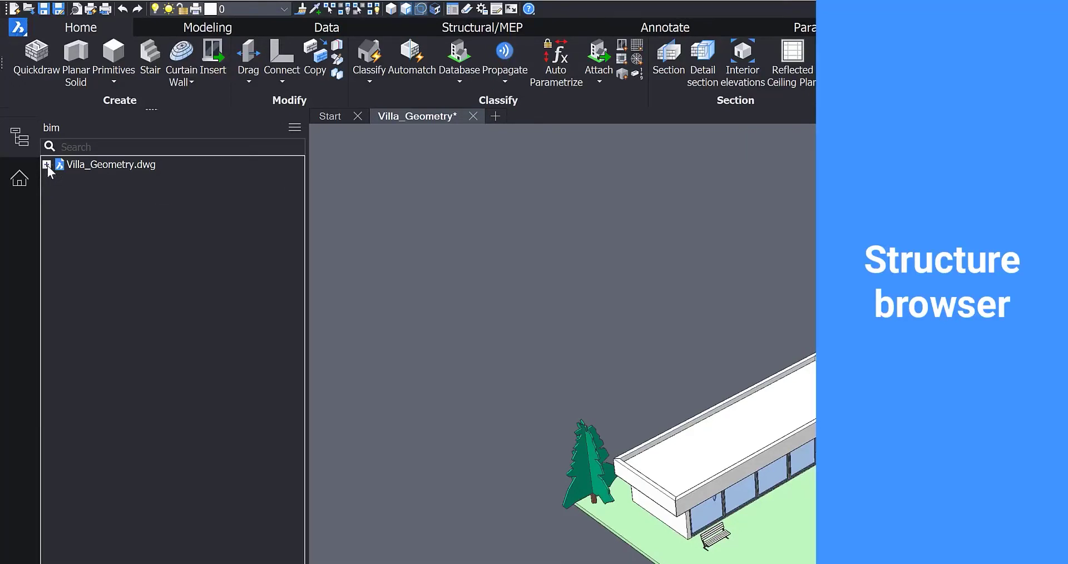
left_click(22, 178)
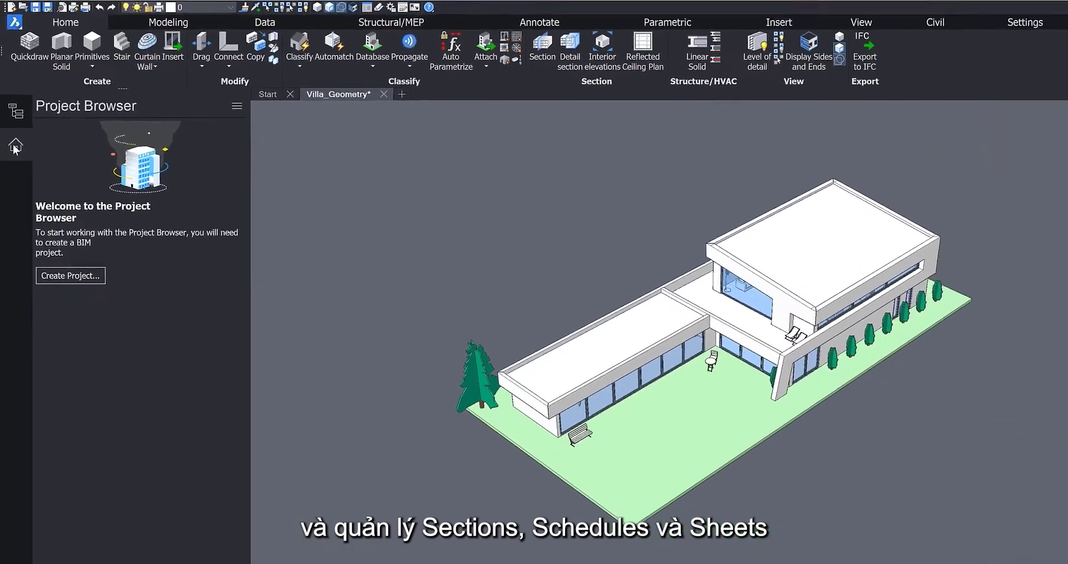
left_click(19, 178)
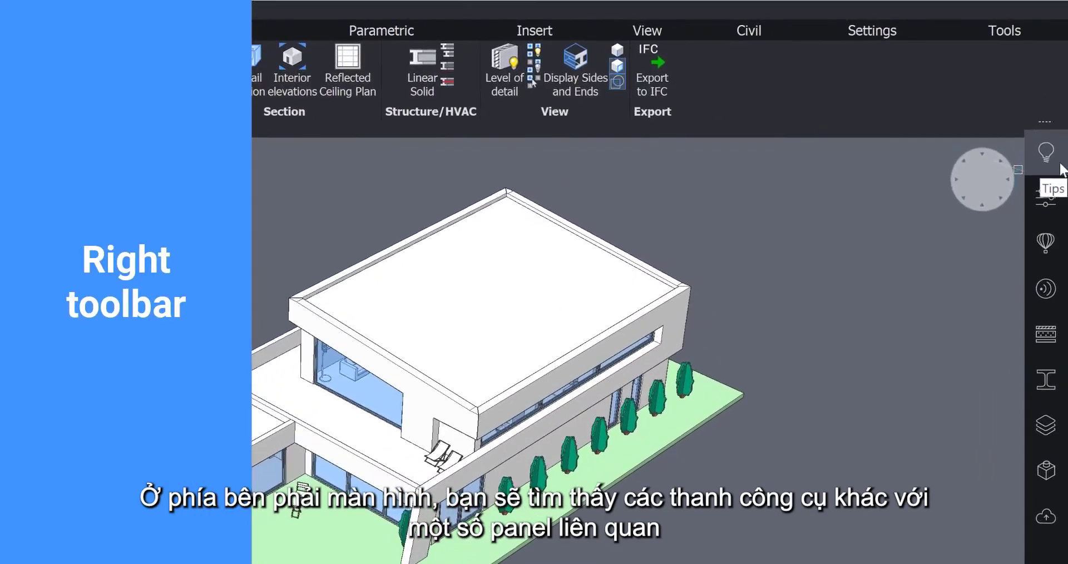
- Cycle through the Tips, Properties, Components and Layers panels, then collapse the side panel
left_click(1061, 165)
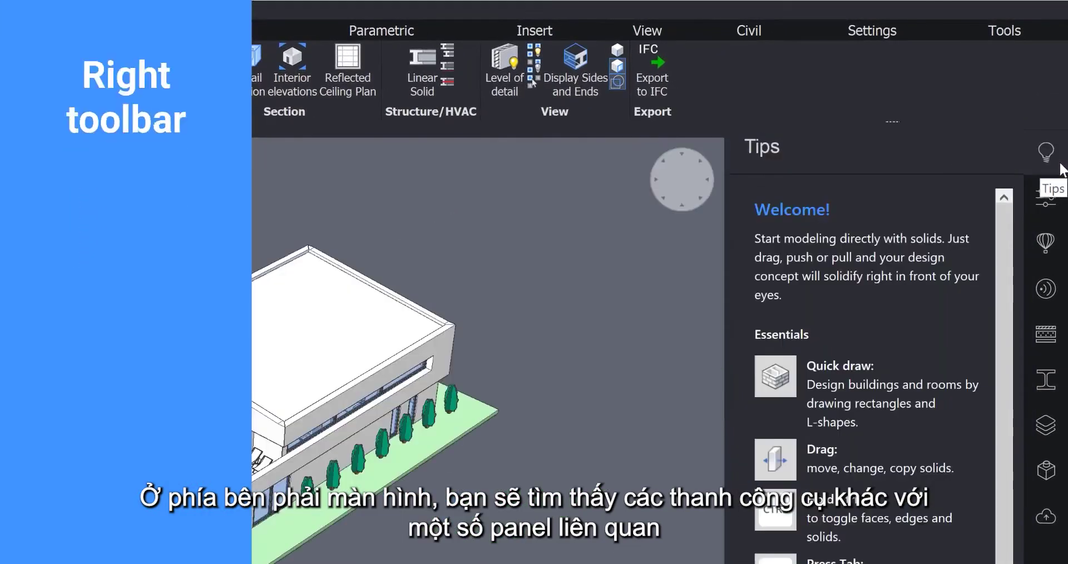
left_click(1055, 204)
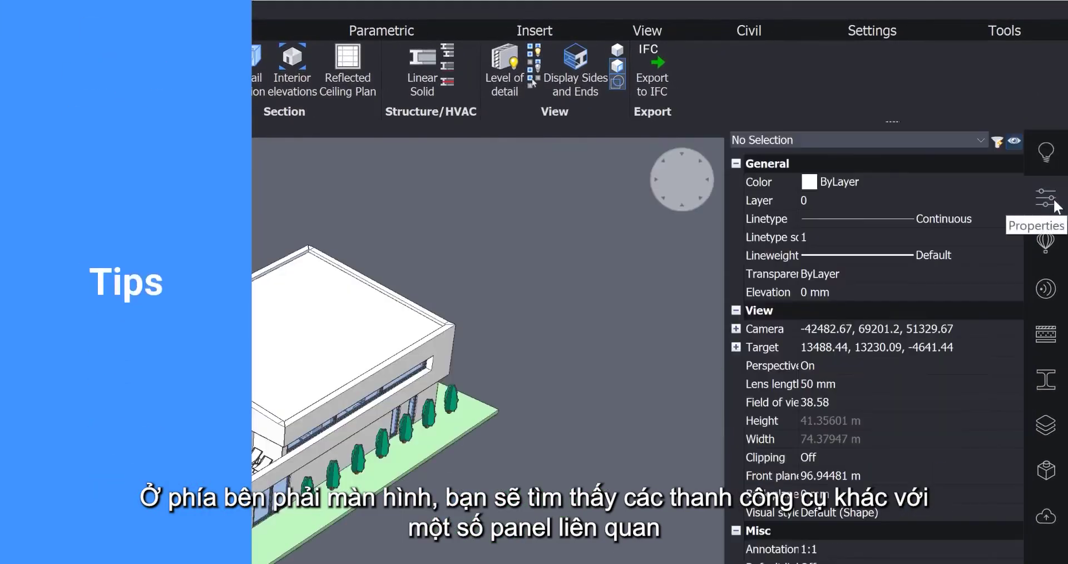
left_click(1053, 253)
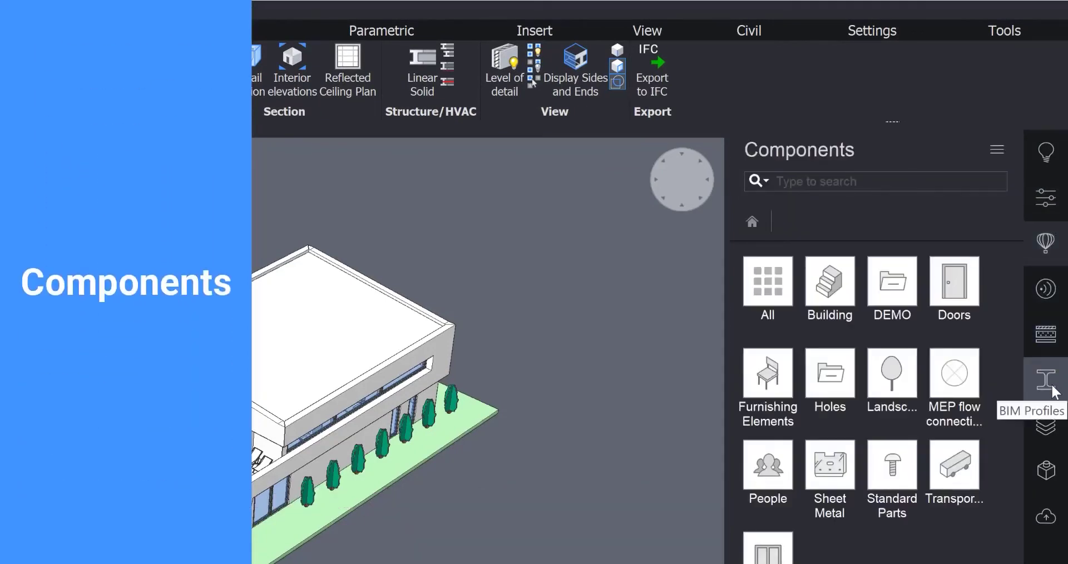
left_click(1053, 423)
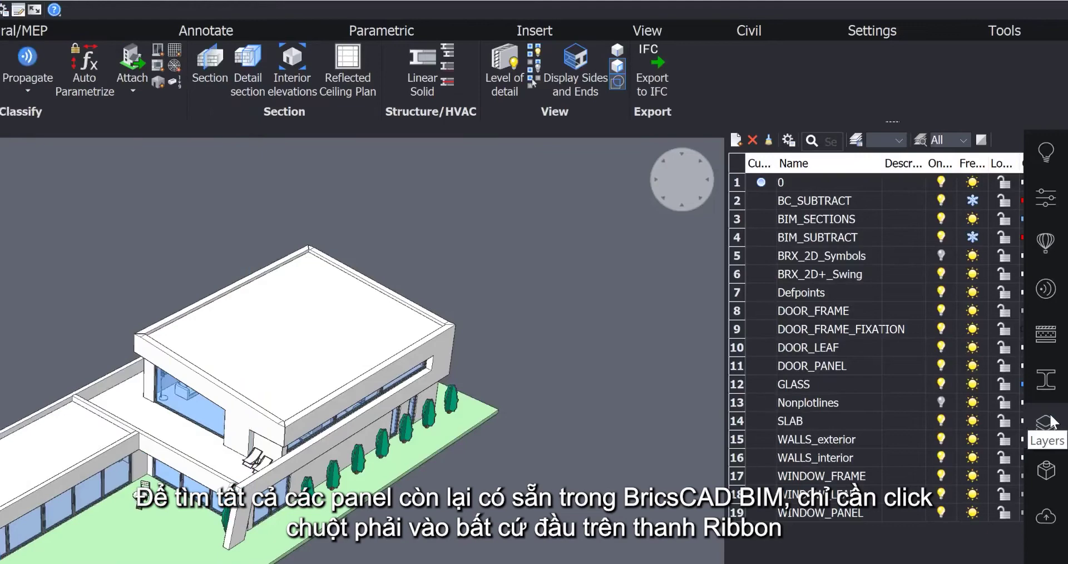
left_click(1047, 423)
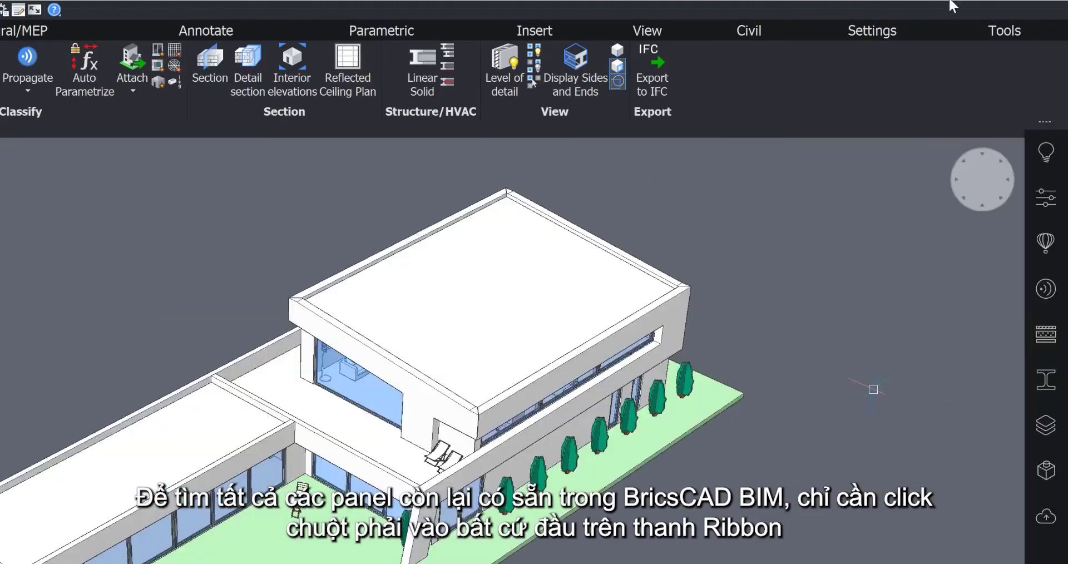
right_click(951, 98)
mouse_move(963, 109)
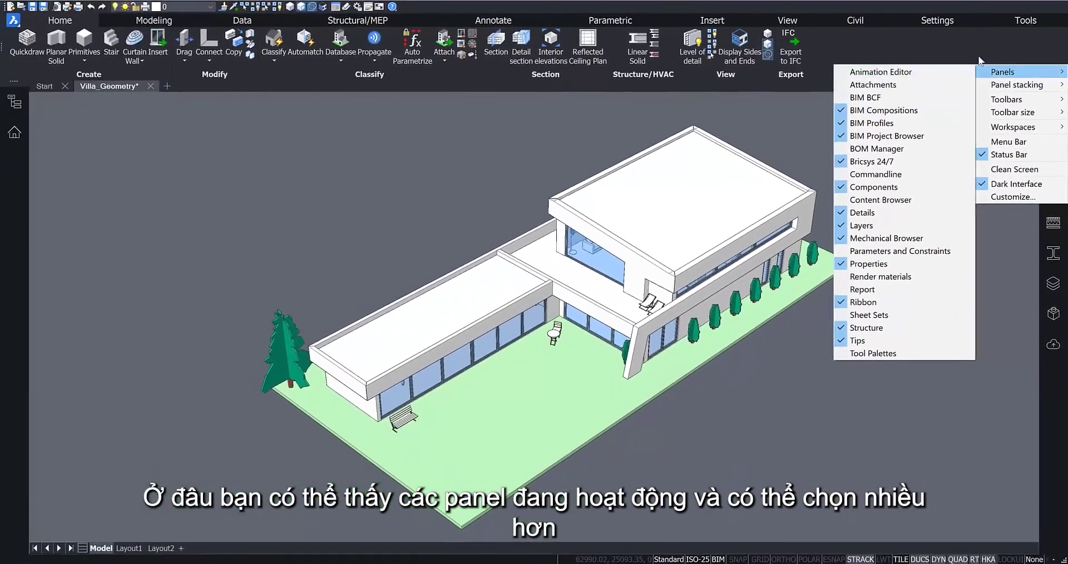
left_click(873, 389)
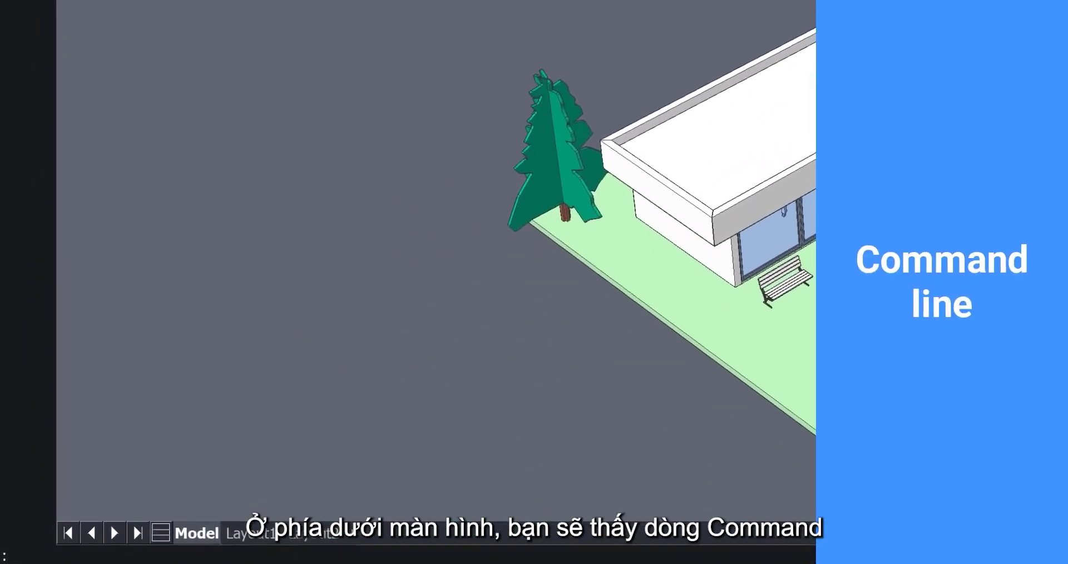
- Type and clear CIRCLE and LINE, run COMMANDLINE, and drag the command line out to float
type("CIRCLE")
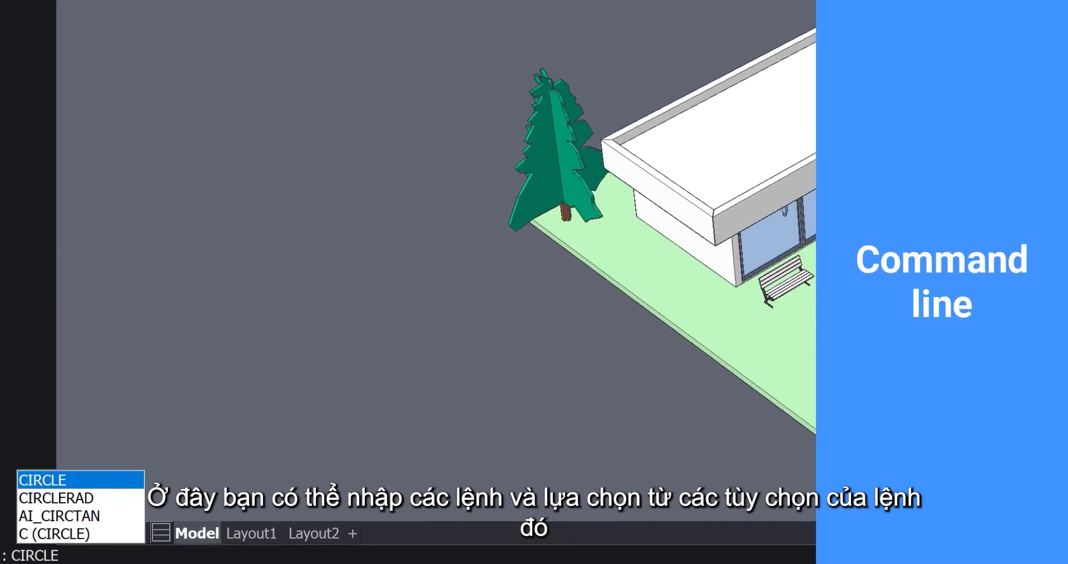
key("BackSpace")
key("BackSpace")
key("BackSpace")
key("BackSpace")
key("BackSpace")
key("BackSpace")
type("line")
key("BackSpace")
key("BackSpace")
key("BackSpace")
key("BackSpace")
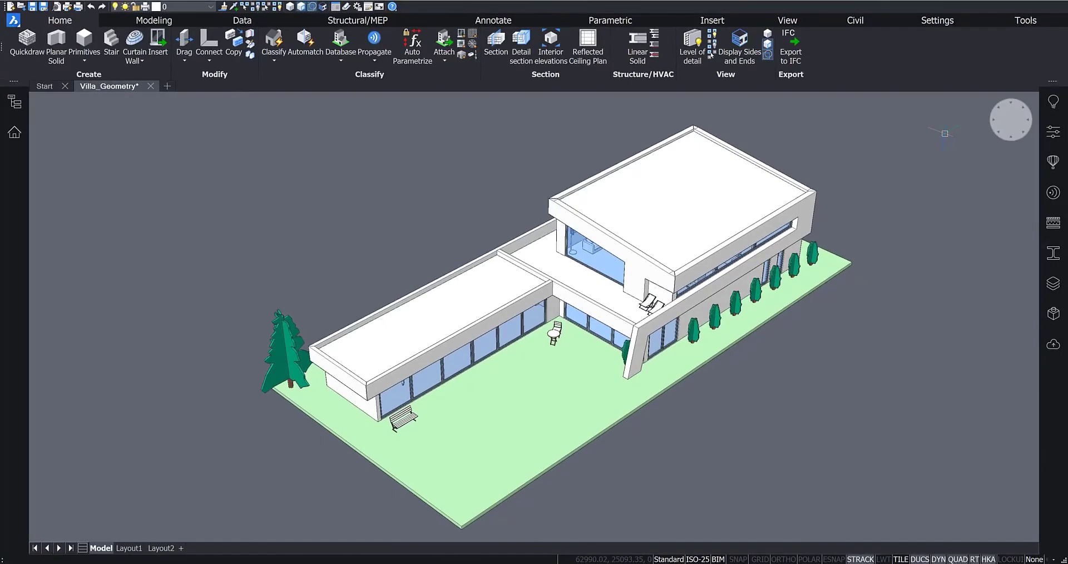
type("commandline")
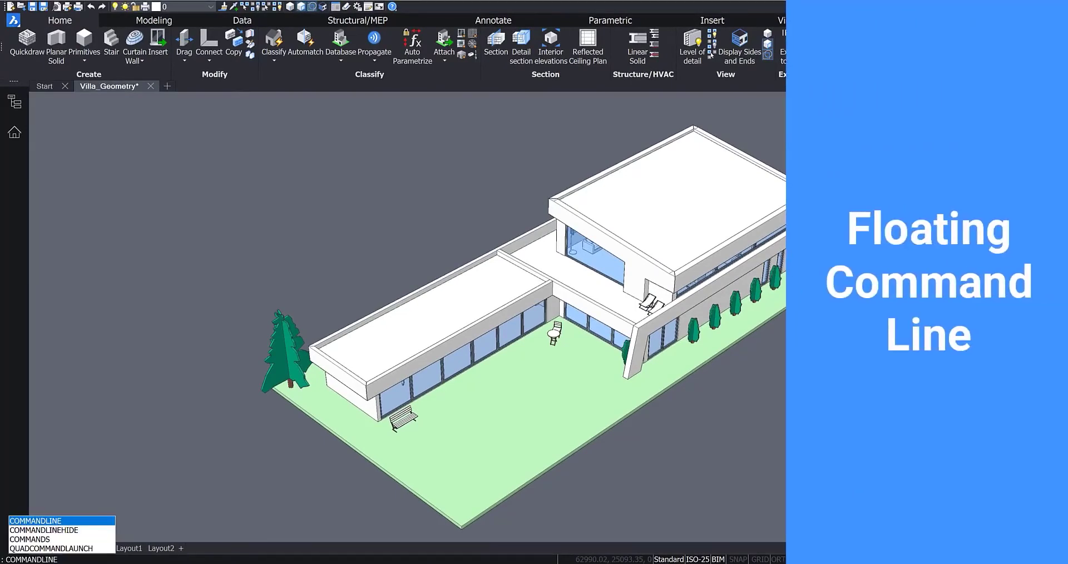
key("Return")
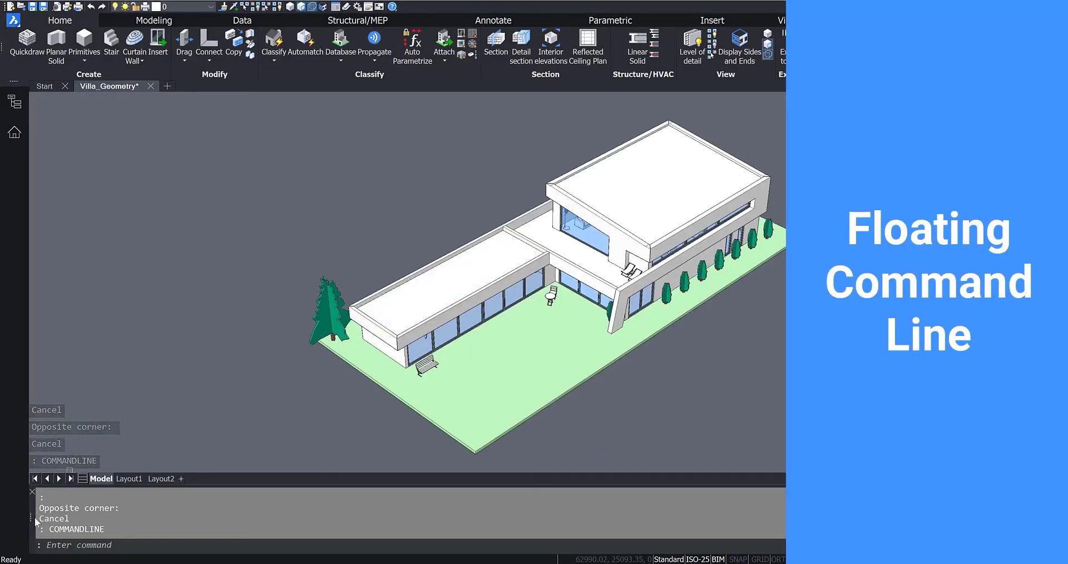
left_click_drag(32, 517, 58, 326)
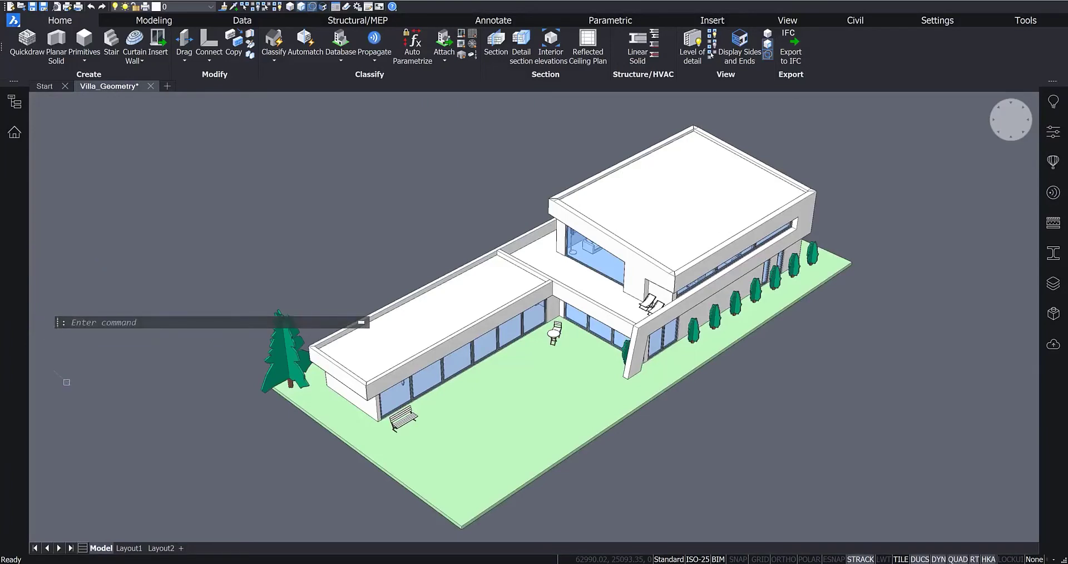
- In Settings, search 'floating fr' and untick 'Command line use new floating frame'
type("MTEXT")
key("Return")
type("floating")
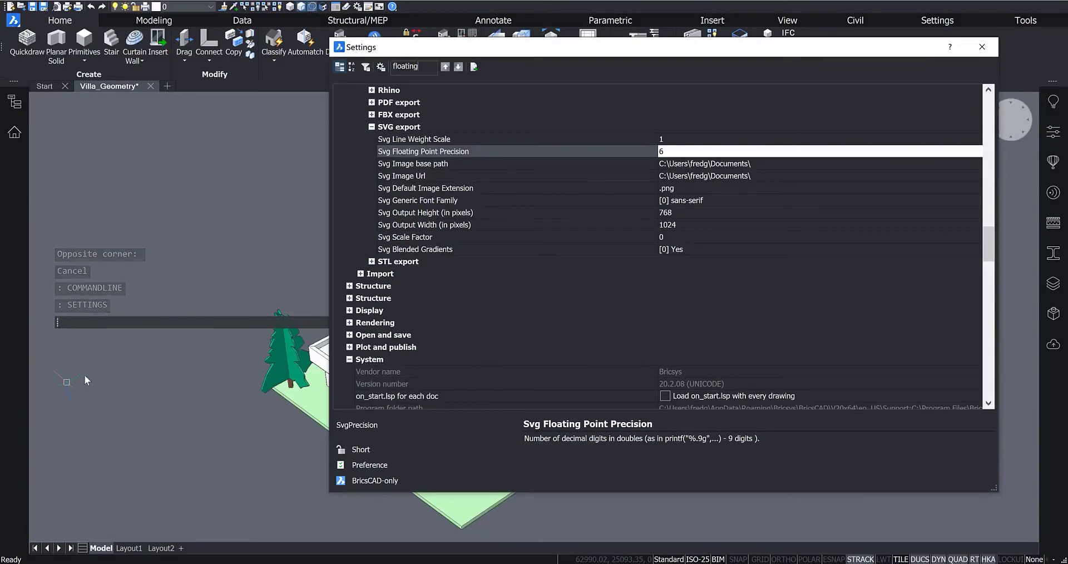
type(" fra")
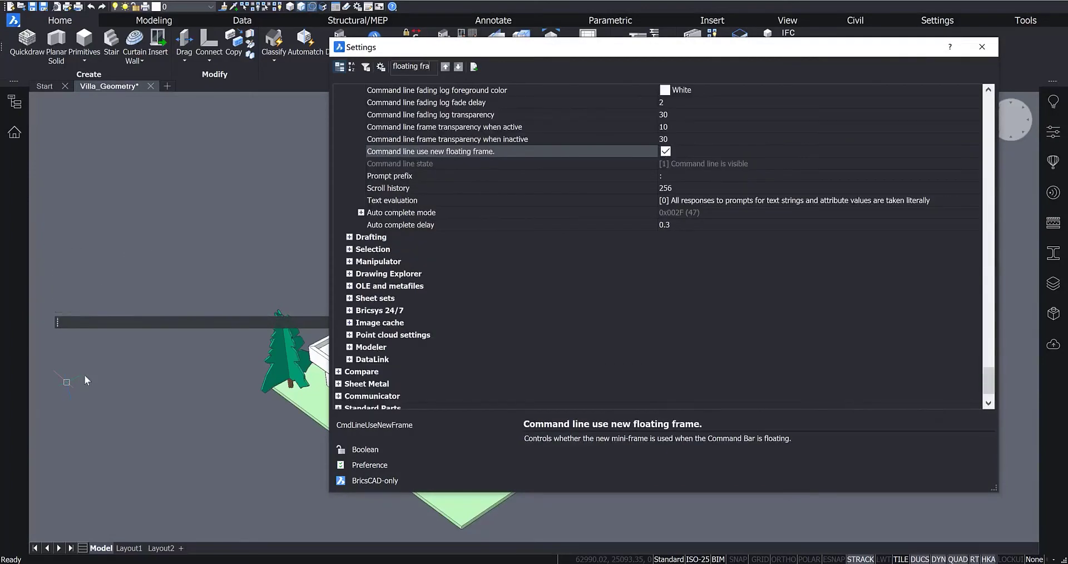
left_click(665, 152)
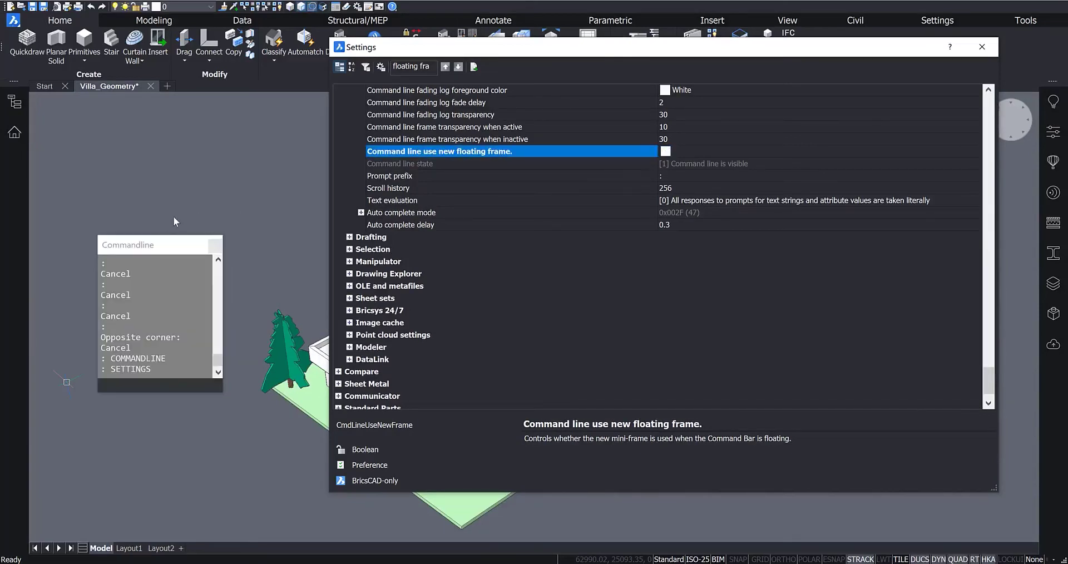
left_click(982, 47)
- Dock and undock the Commandline window, re-tick the new floating frame setting, and park the bar bottom-left
left_click_drag(140, 257, 12, 255)
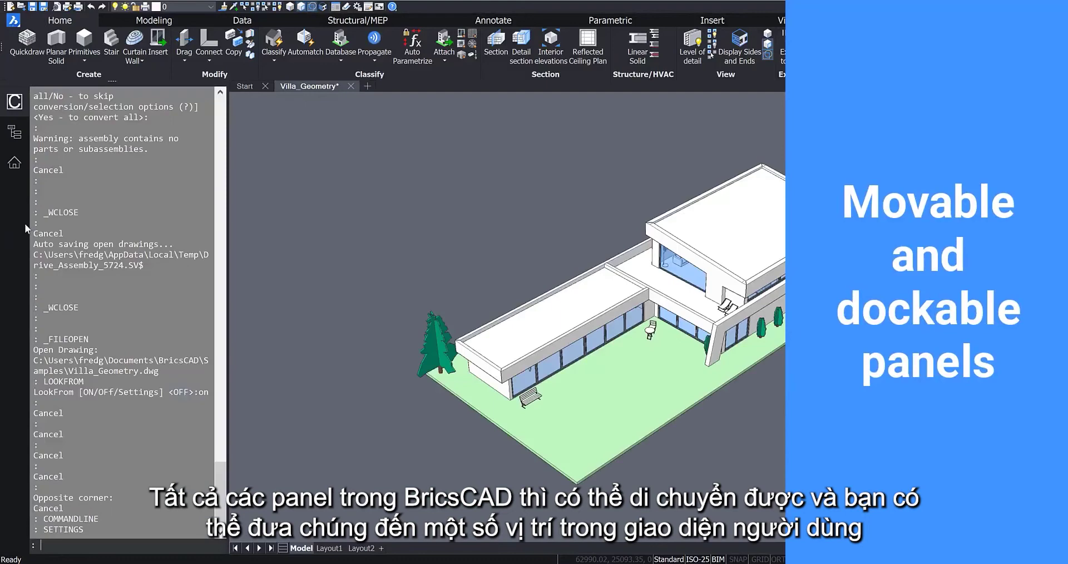
left_click_drag(16, 104, 283, 223)
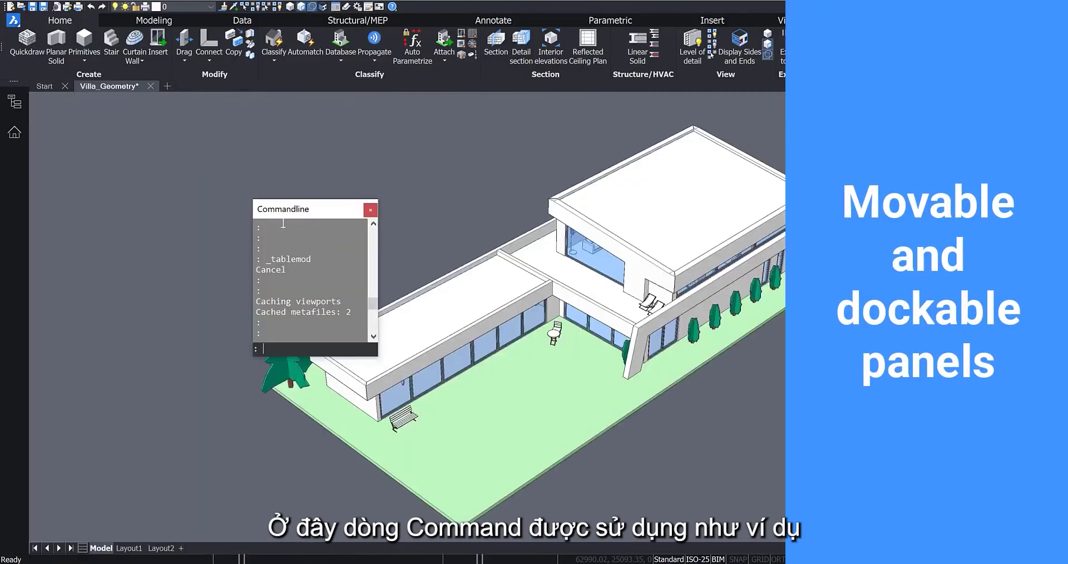
type("ettings")
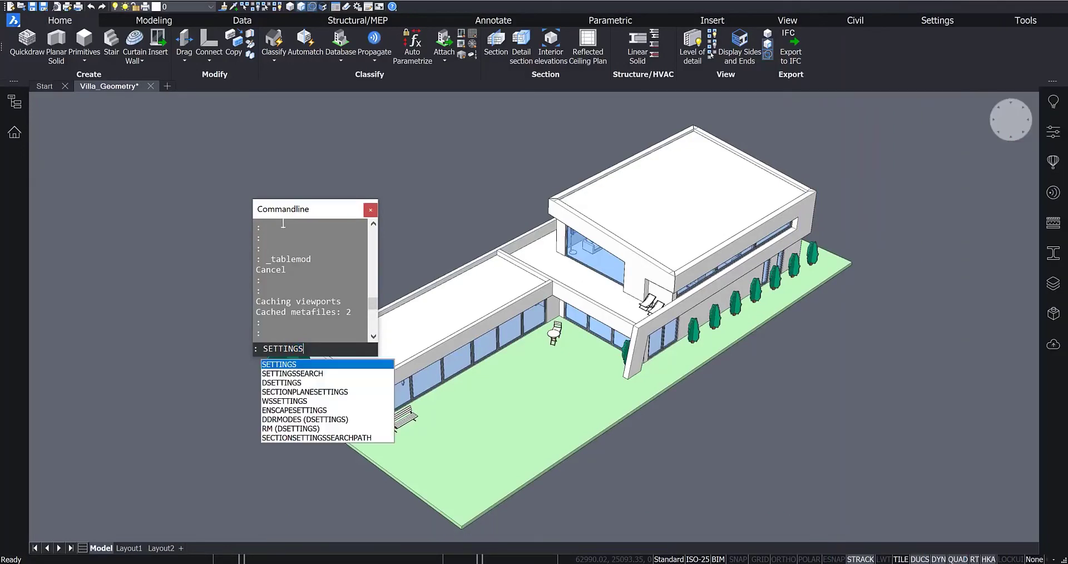
key("Return")
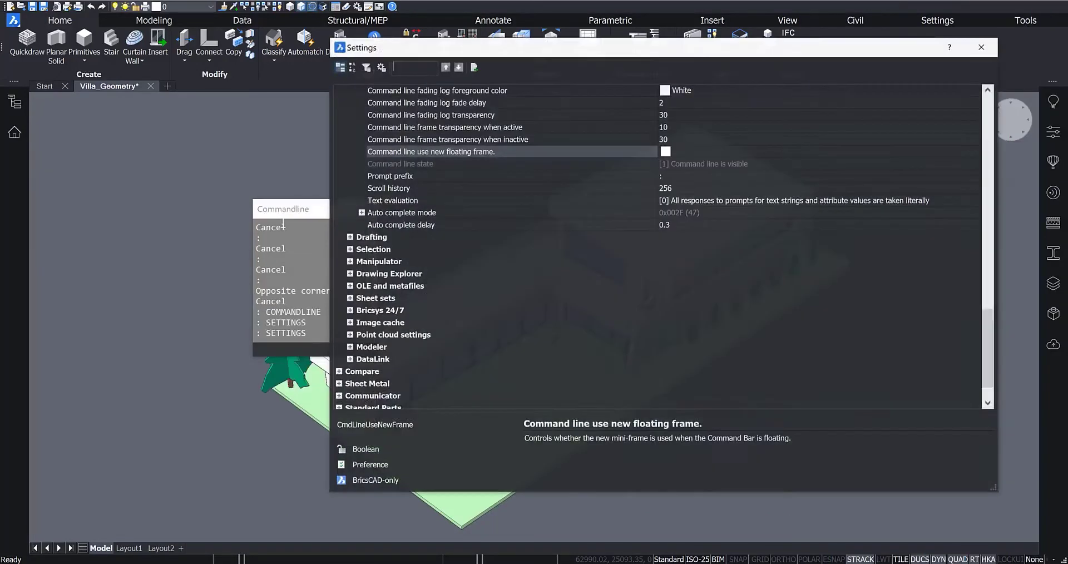
left_click(665, 151)
left_click(982, 47)
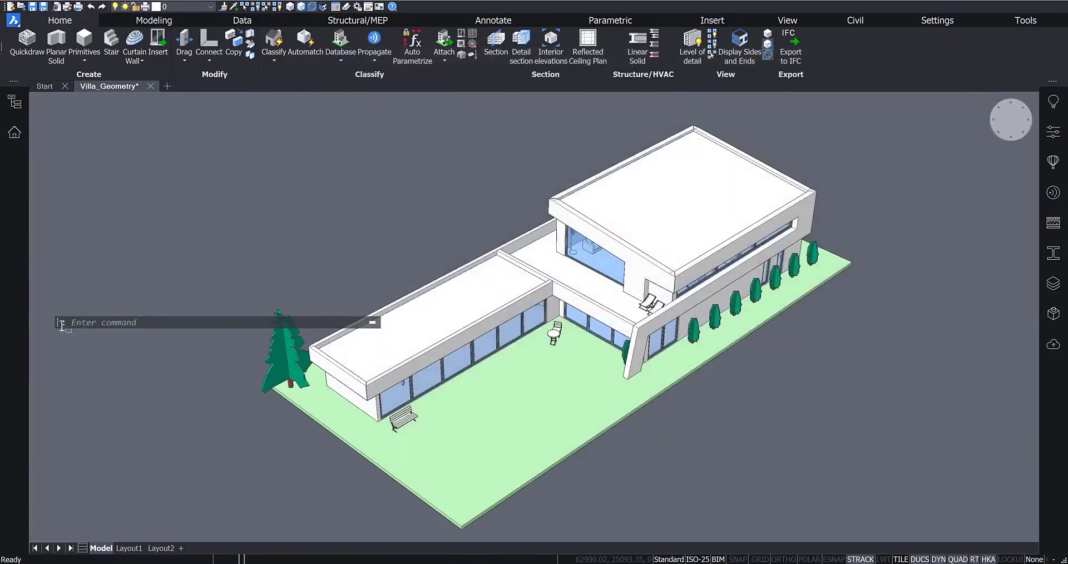
left_click_drag(55, 321, 35, 532)
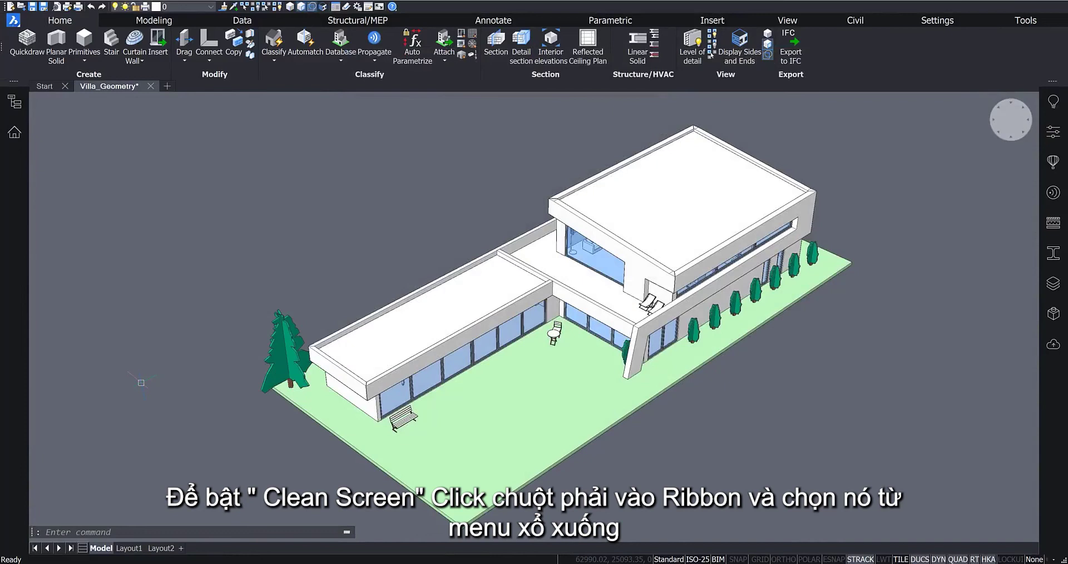
right_click(892, 62)
left_click(922, 165)
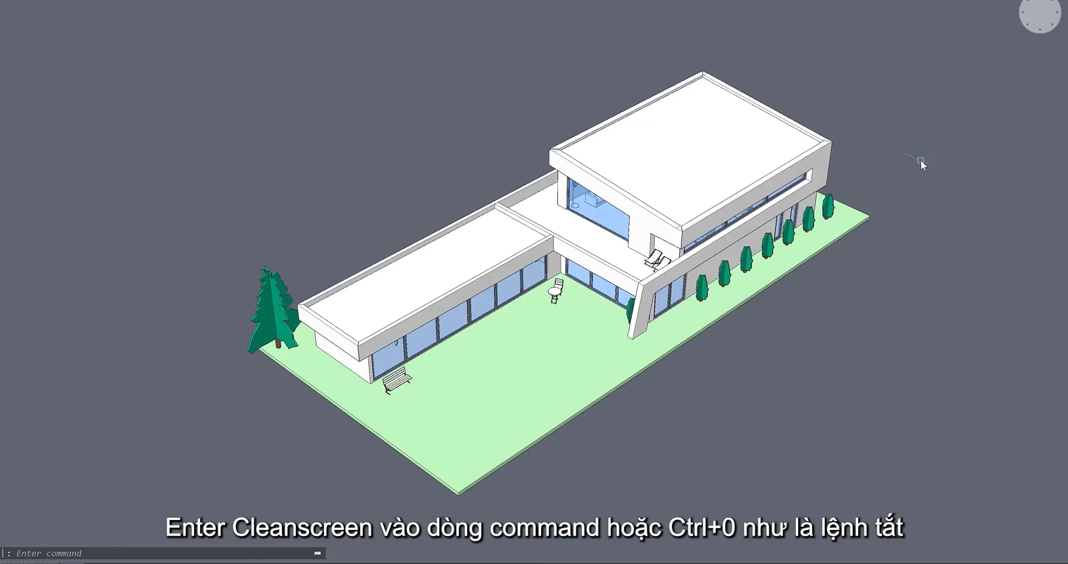
key("ctrl+z")
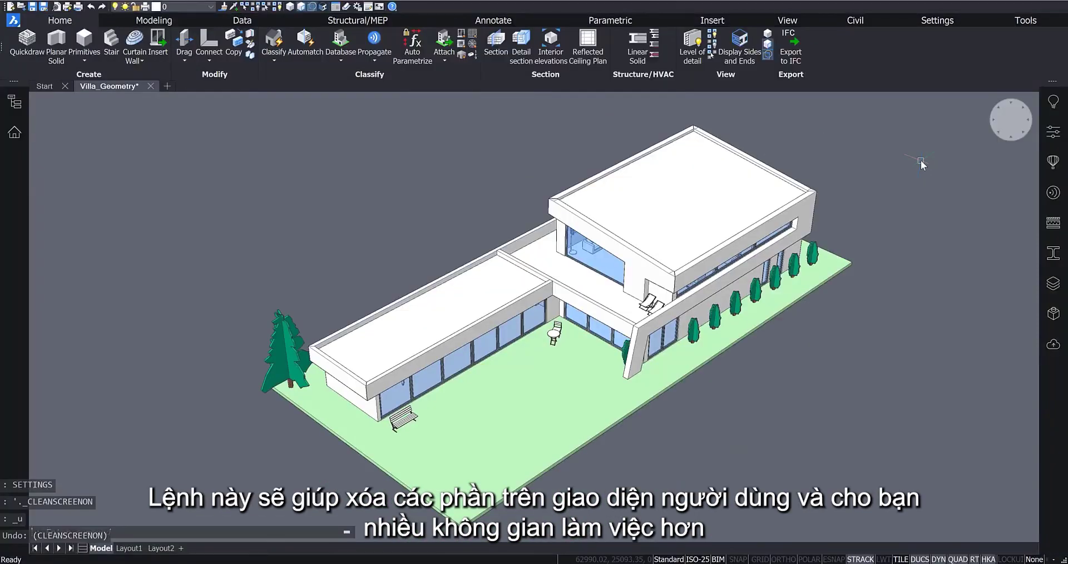
type("settings")
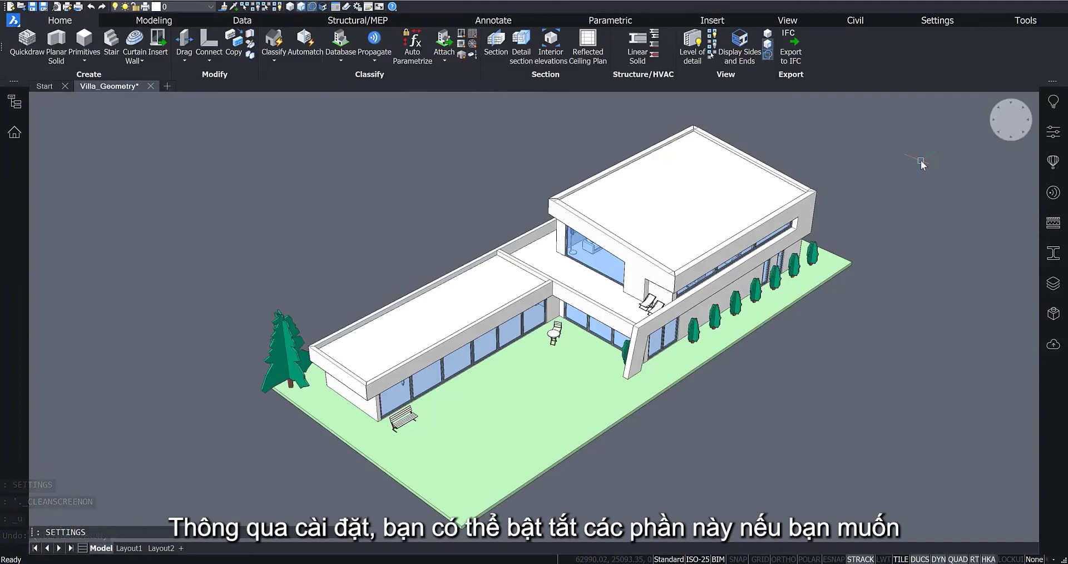
key("Return")
type("clean screen")
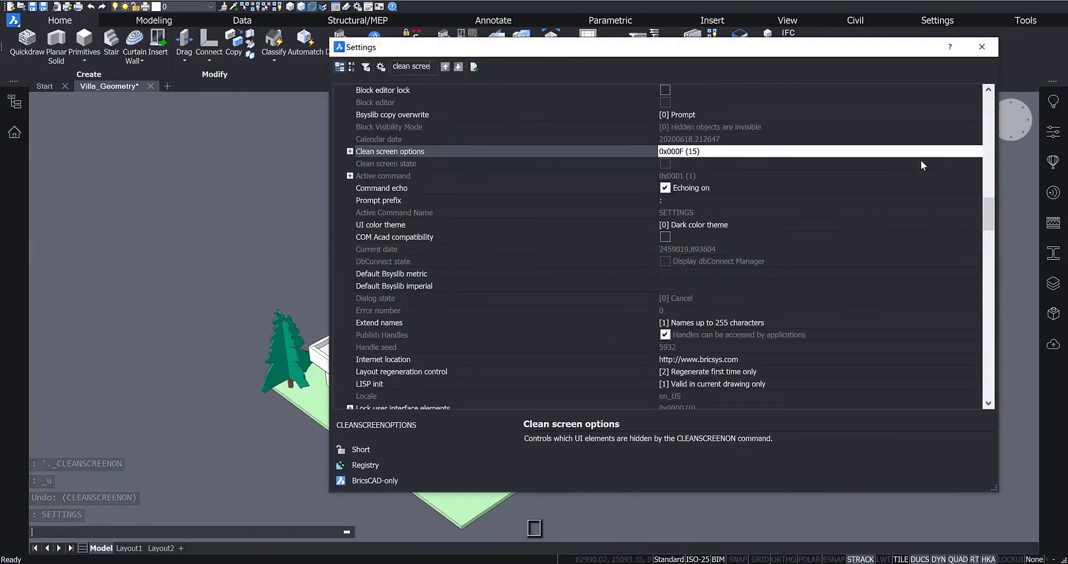
left_click(350, 152)
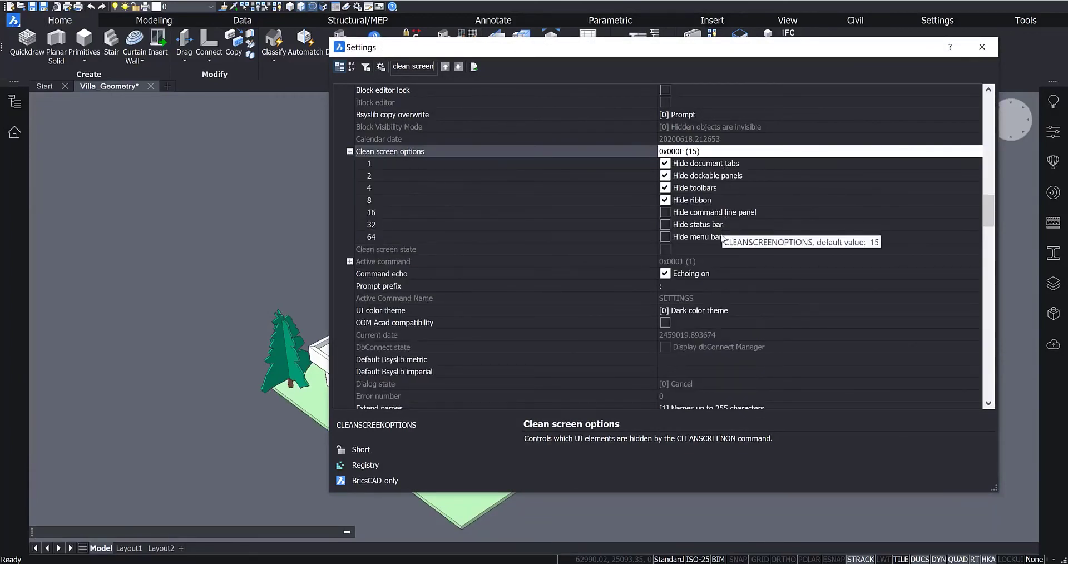
left_click(350, 152)
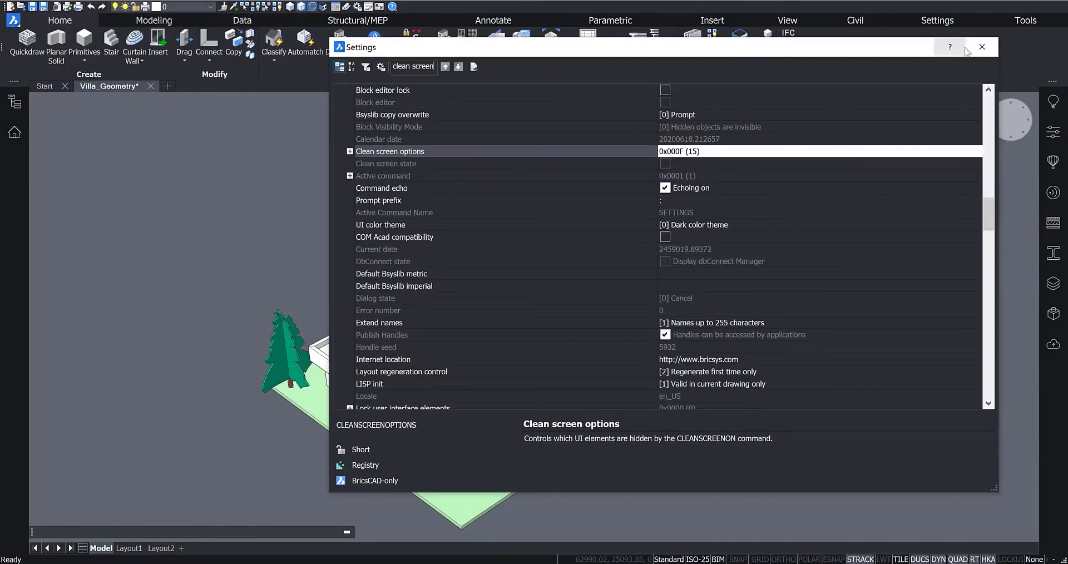
left_click(982, 46)
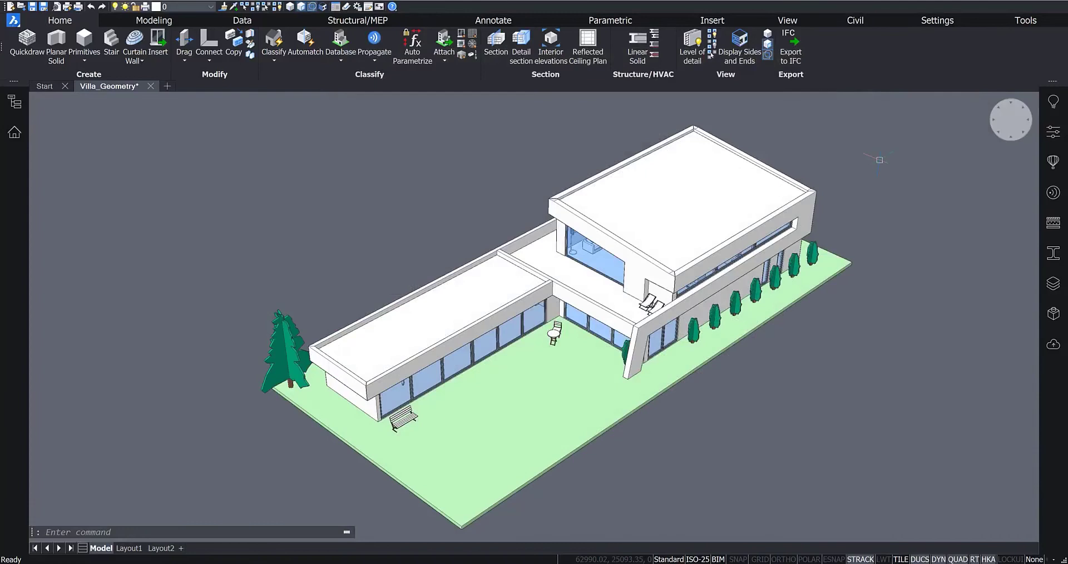
- Untick Dark Interface from the ribbon's right-click menu, then choose Clean Screen
right_click(876, 66)
left_click(917, 180)
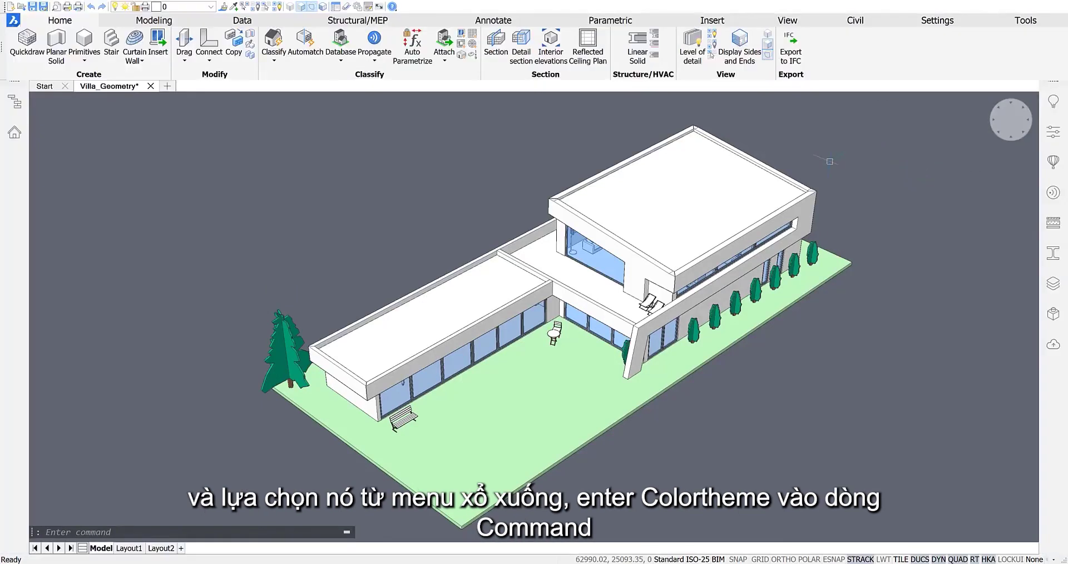
right_click(873, 51)
left_click(904, 153)
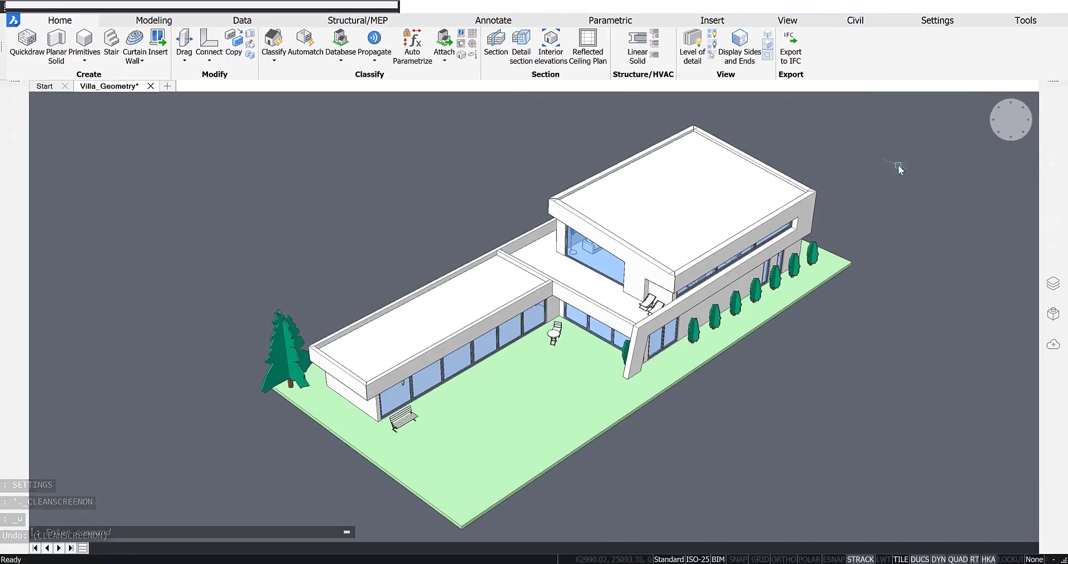